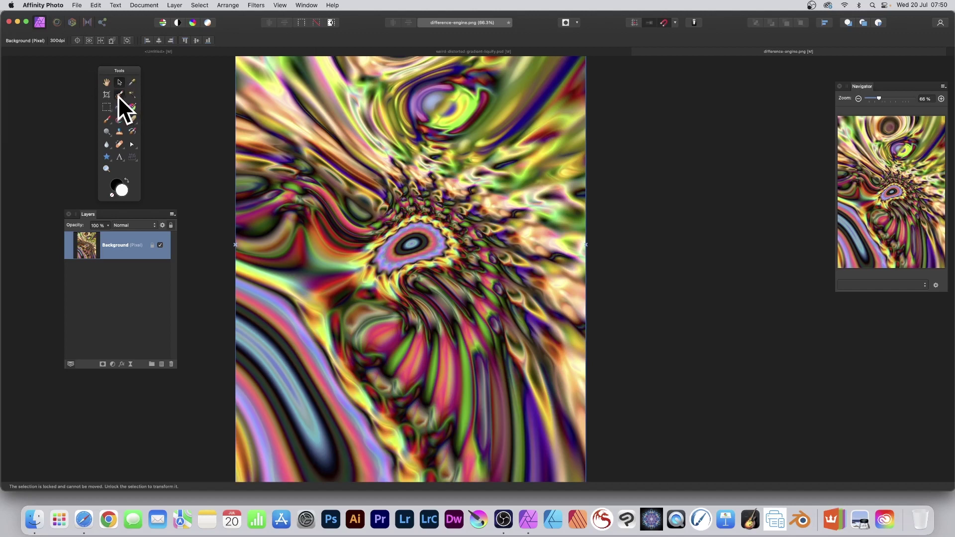
- Brush selections along the curving strokes near the bottom and upper right of the image
left_click(120, 95)
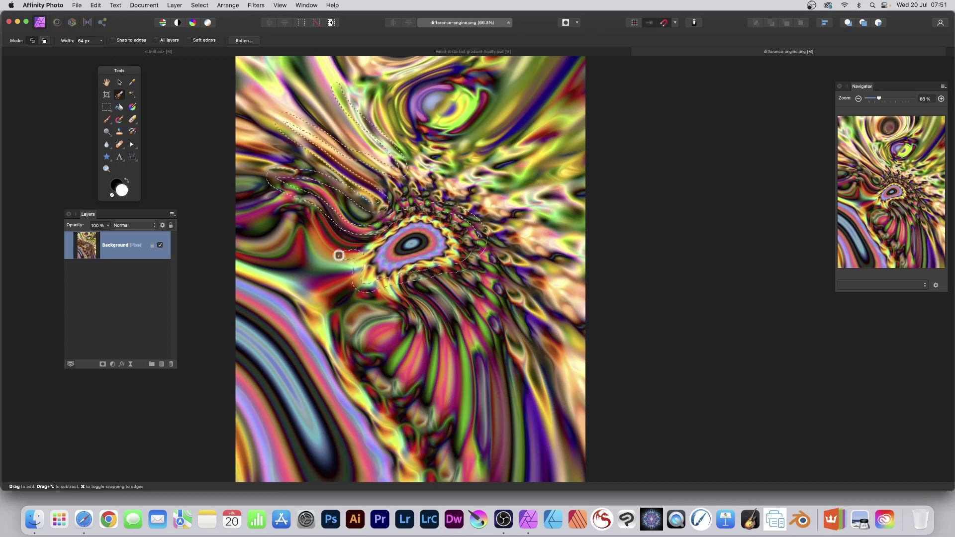
mouse_move(303, 301)
left_mouse_down()
mouse_move(351, 318)
mouse_move(409, 318)
mouse_move(448, 291)
mouse_move(485, 295)
mouse_move(490, 320)
mouse_move(445, 340)
mouse_move(432, 375)
mouse_move(445, 399)
mouse_move(457, 361)
mouse_move(472, 362)
mouse_move(458, 452)
mouse_move(478, 449)
mouse_move(486, 375)
mouse_move(497, 376)
mouse_move(518, 449)
mouse_move(532, 424)
mouse_move(520, 385)
mouse_move(537, 351)
mouse_move(567, 409)
mouse_move(542, 324)
mouse_move(548, 303)
left_mouse_up()
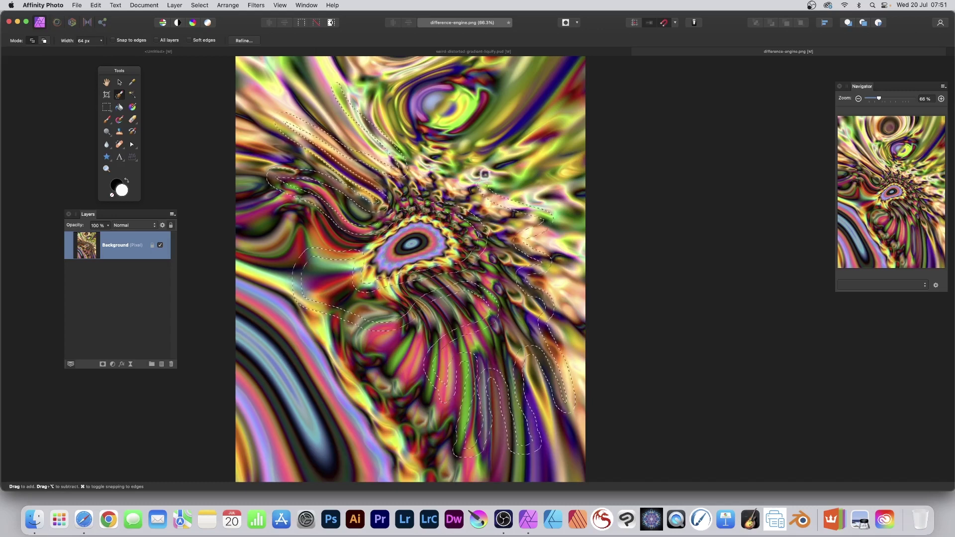
mouse_move(422, 129)
left_mouse_down()
mouse_move(463, 113)
mouse_move(524, 133)
mouse_move(548, 94)
mouse_move(564, 96)
left_mouse_up()
- Copy the brushed strokes, paste them as a new layer, and deselect
left_click(95, 5)
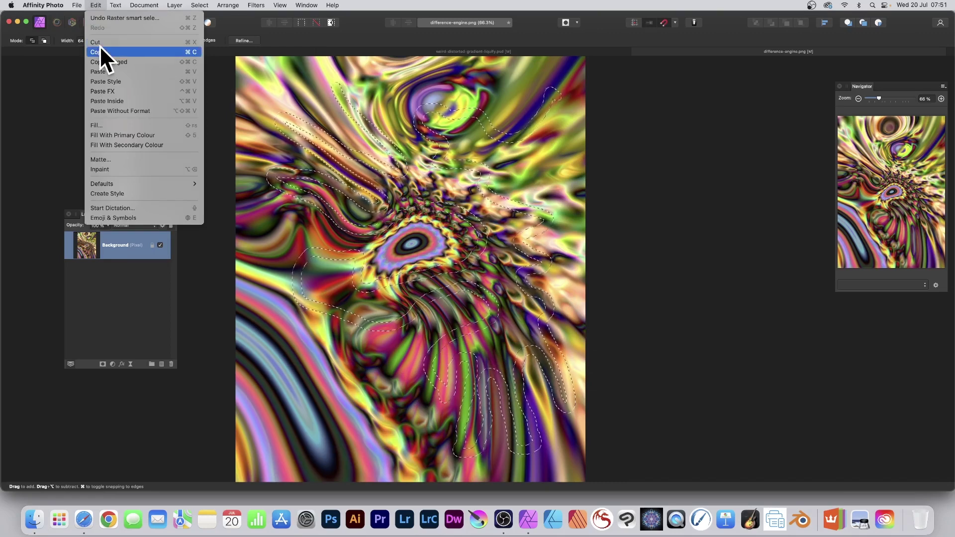
left_click(99, 49)
left_click(97, 6)
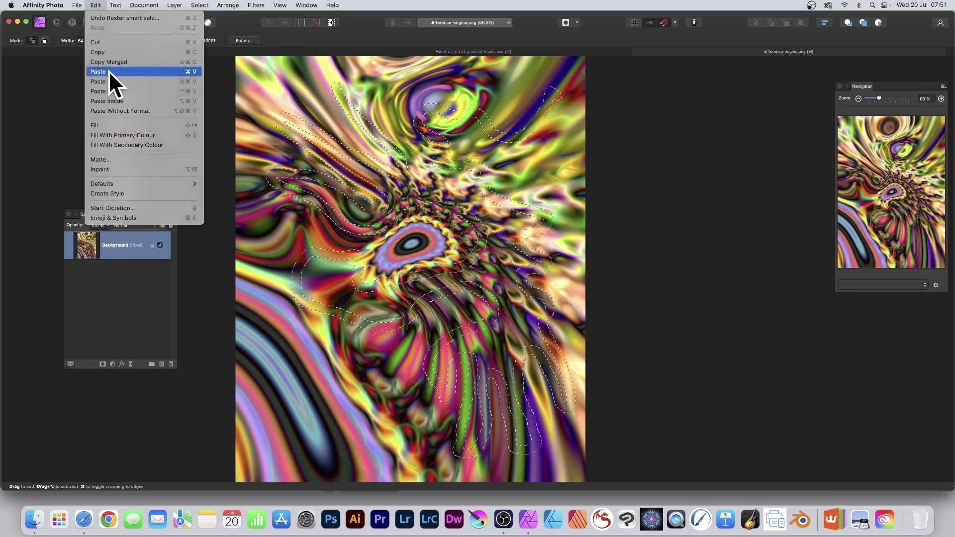
left_click(108, 70)
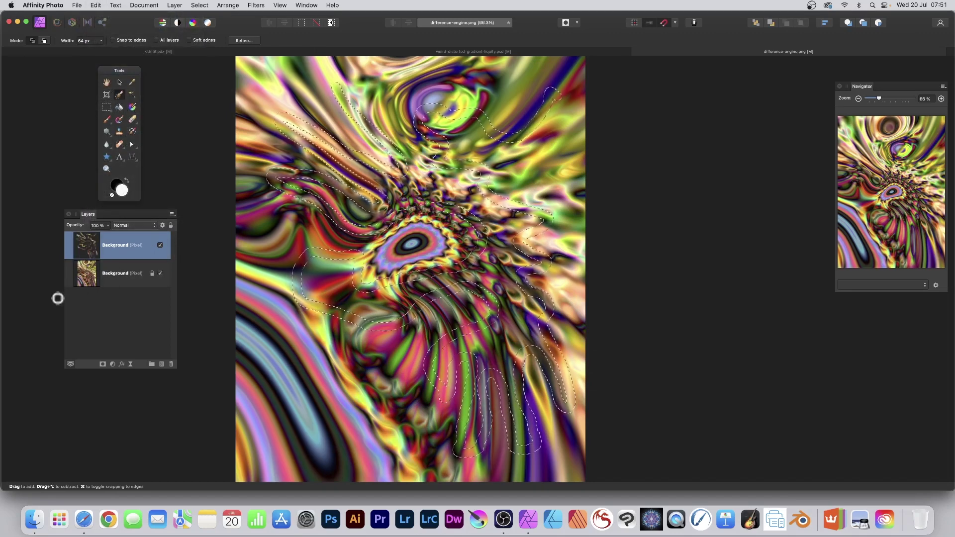
left_click(212, 5)
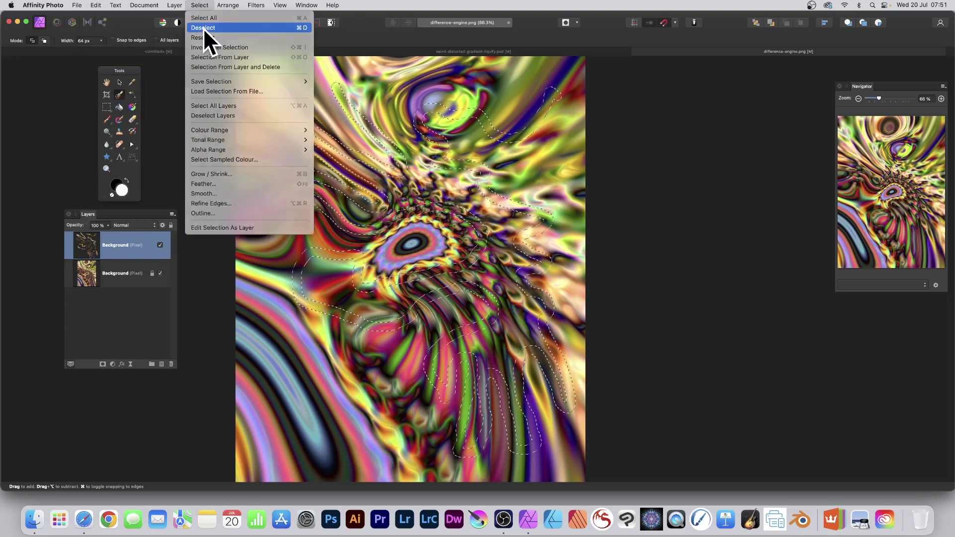
left_click(203, 28)
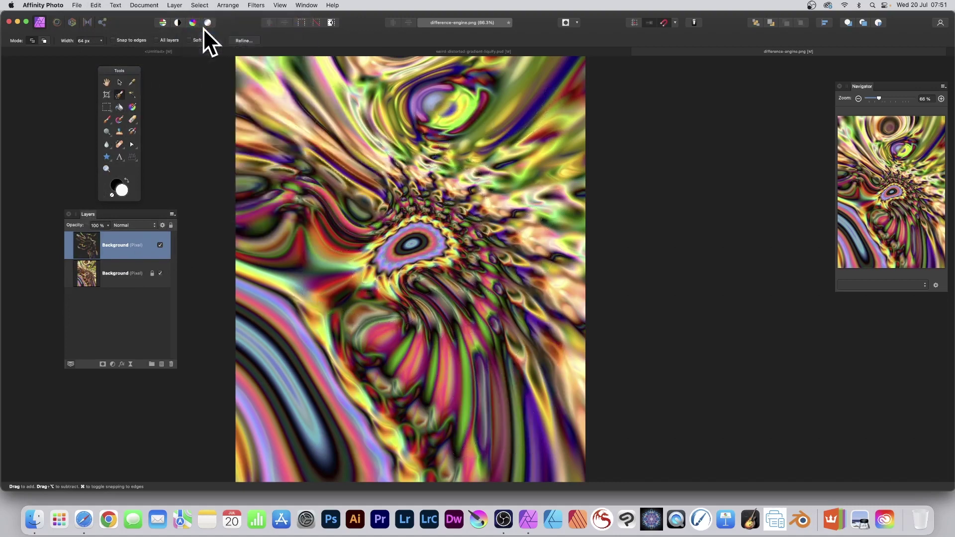
- Enable the 3D layer effect on the pasted strokes with a 40.5 px radius
left_click(121, 365)
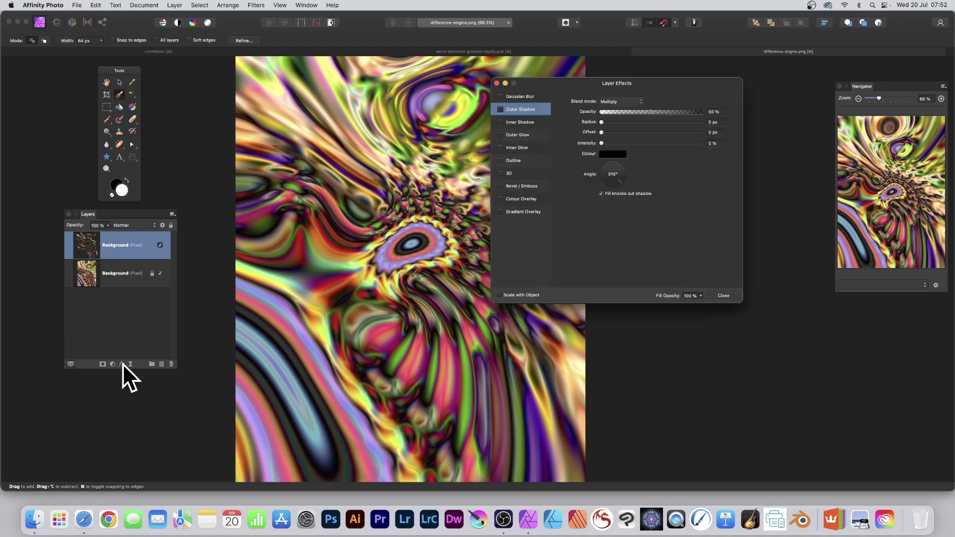
left_click(507, 174)
left_click(501, 173)
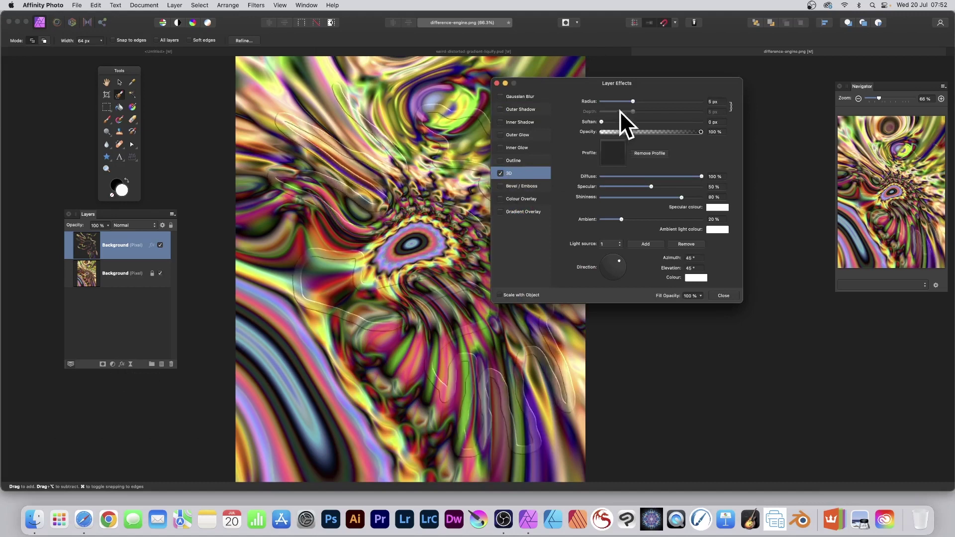
left_click_drag(633, 102, 682, 103)
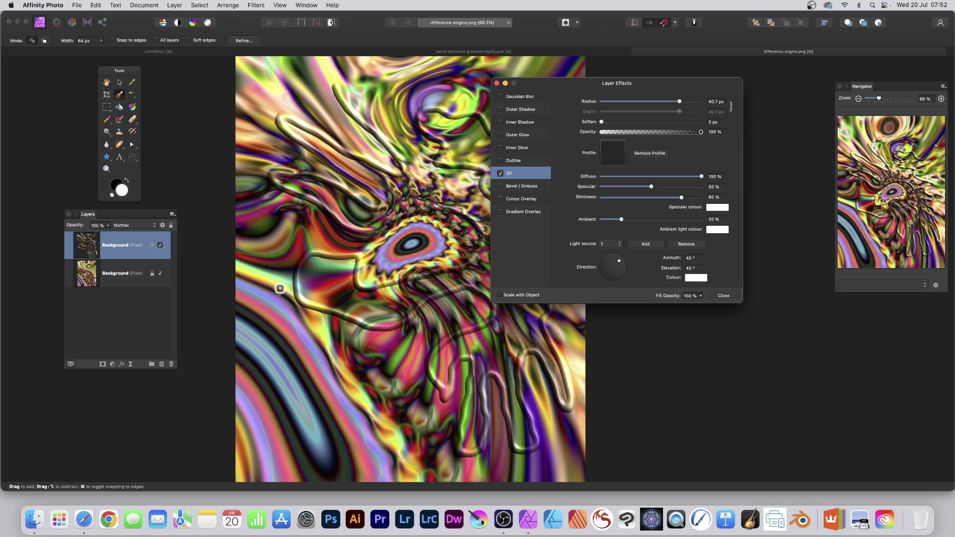
- Try a stronger outer shadow on the layer, then turn the outer shadow off again
left_click(516, 109)
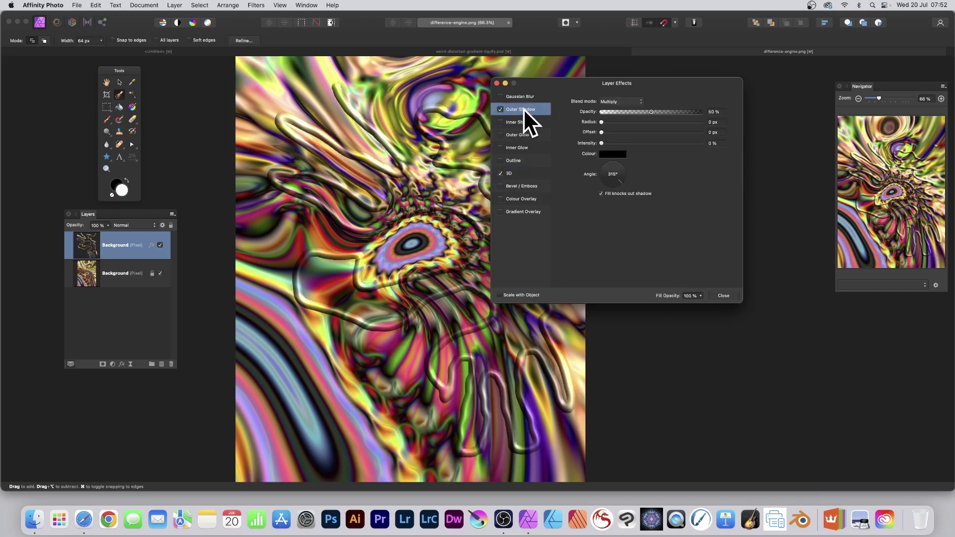
left_click_drag(612, 123, 671, 143)
left_click(656, 132)
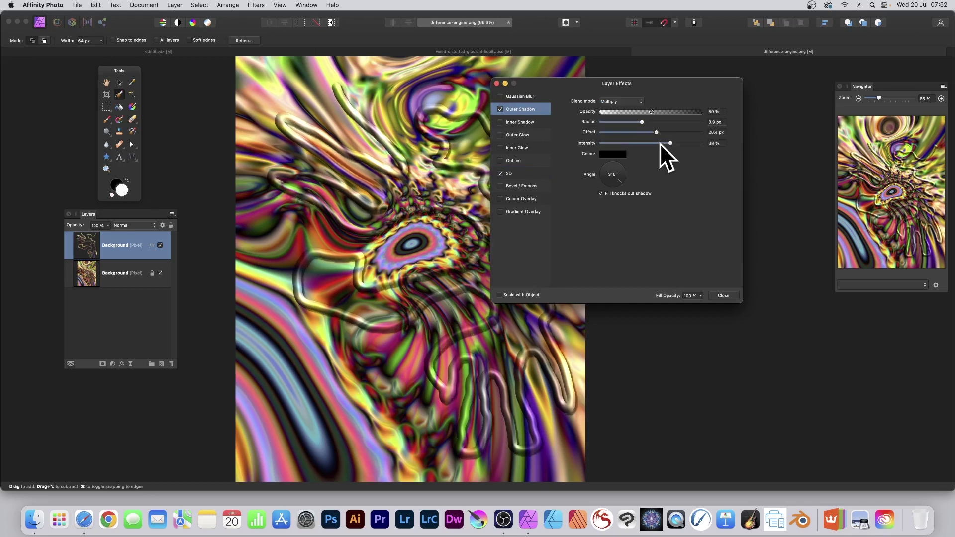
left_click(735, 297)
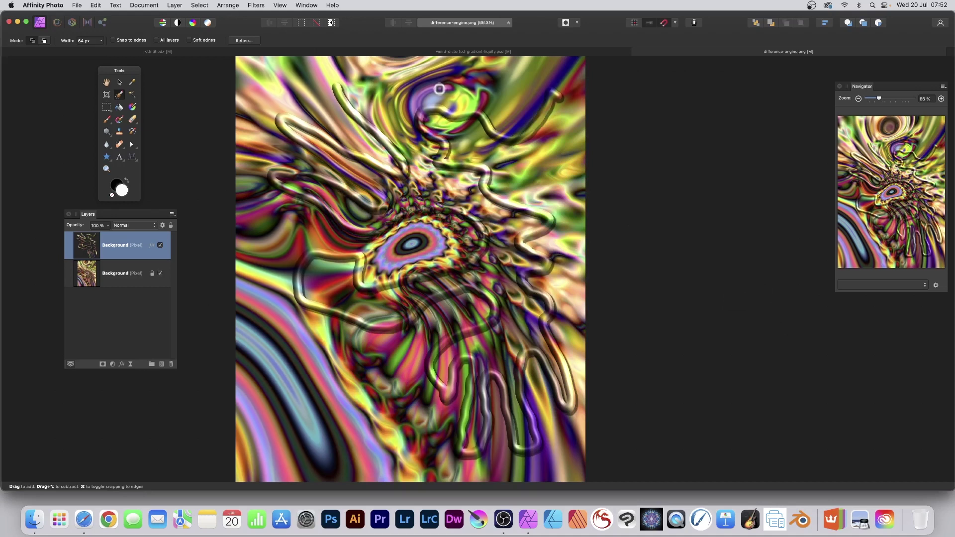
left_click(122, 365)
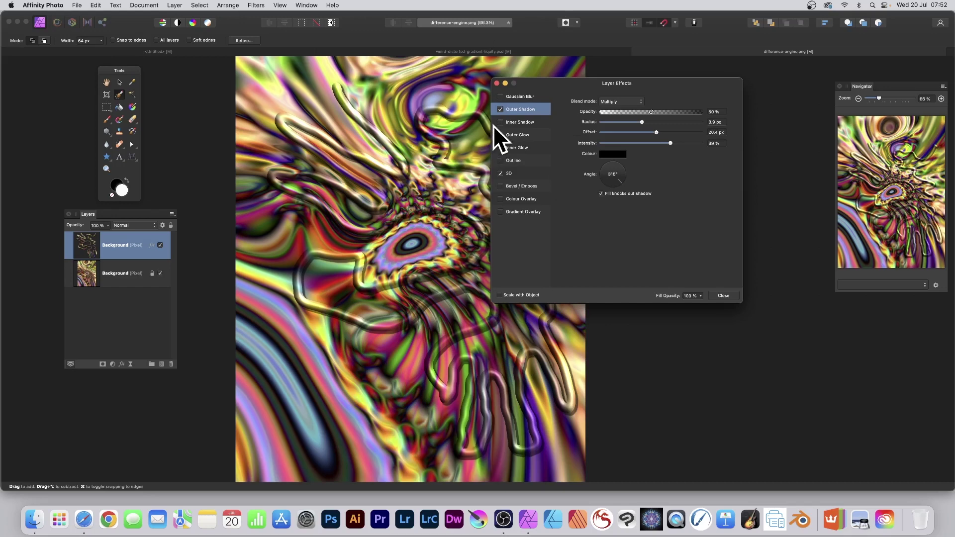
left_click(500, 109)
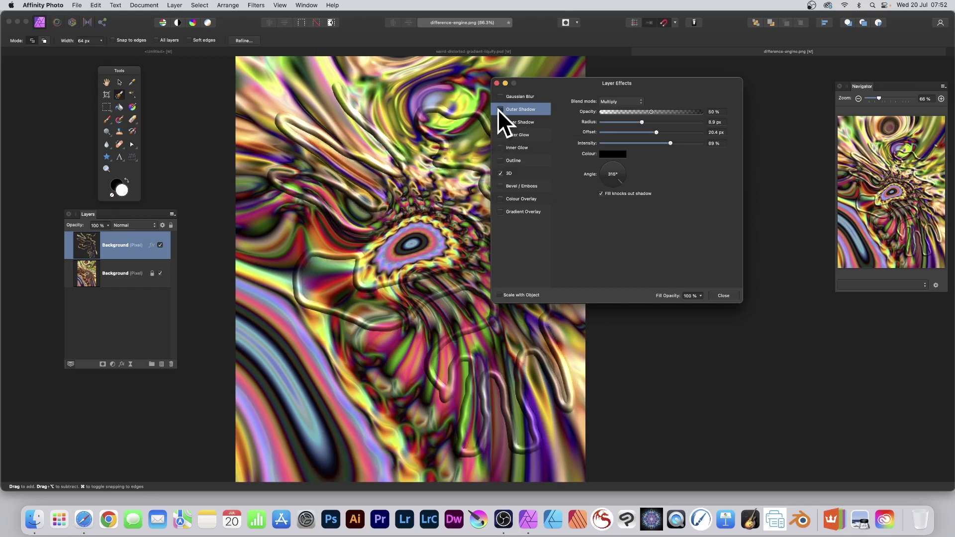
left_click(722, 295)
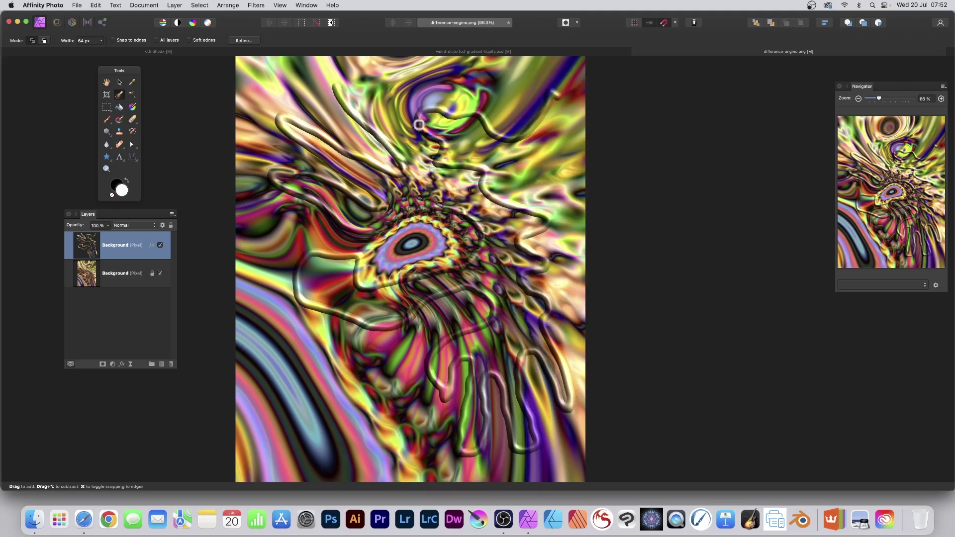
left_click(119, 82)
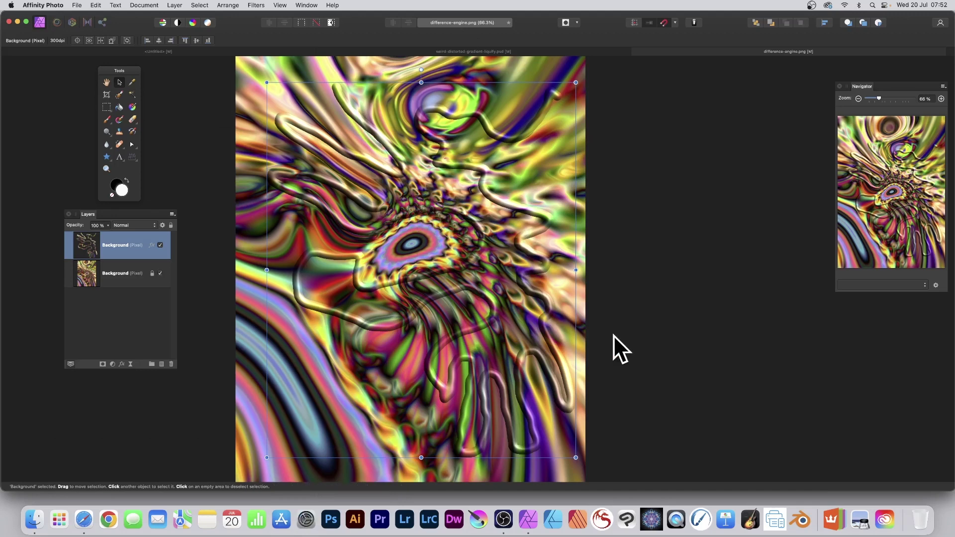
- Scale the 3D strokes layer down toward the upper left from its bottom-right handle
left_click_drag(576, 457, 495, 359)
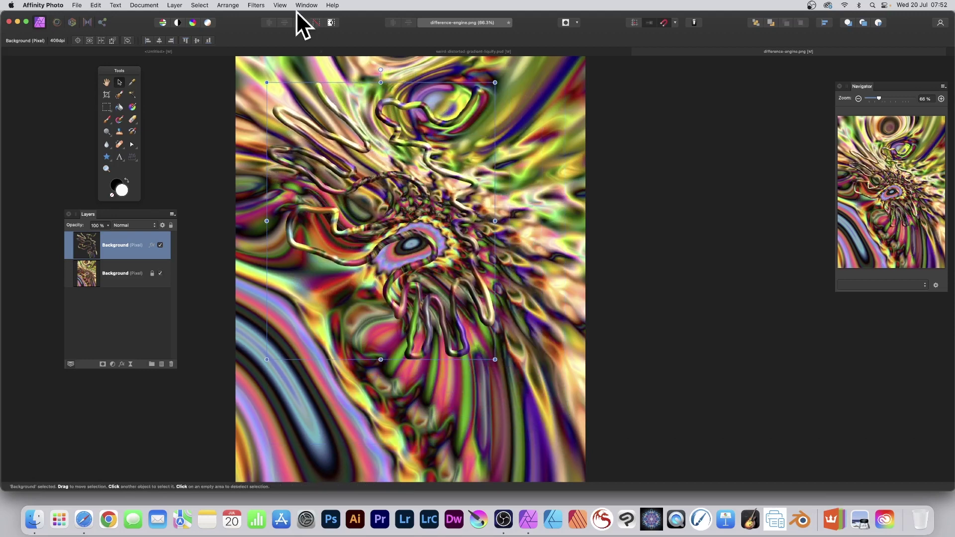
left_click(258, 6)
mouse_move(263, 52)
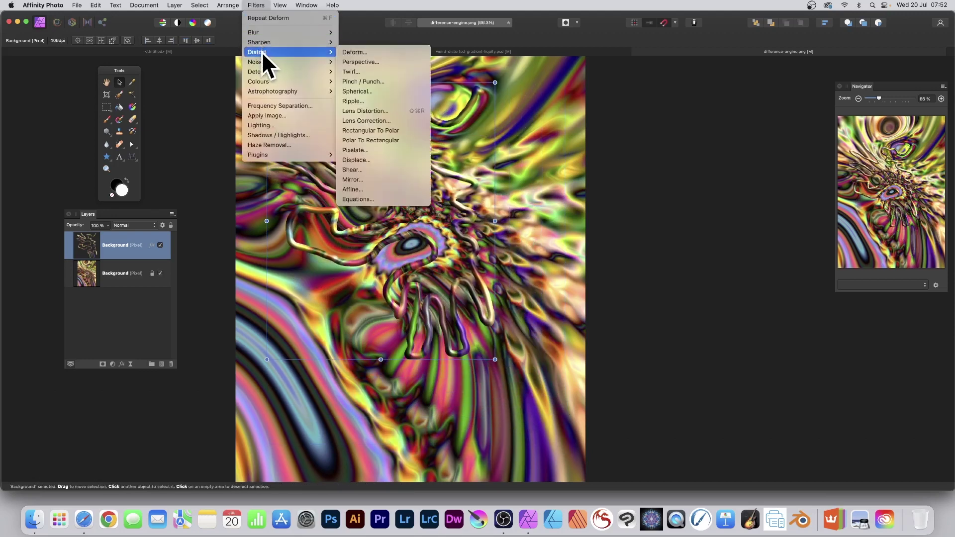
- Open the Deform filter with Similarity constraints and pin points on the upper strokes
left_click(378, 53)
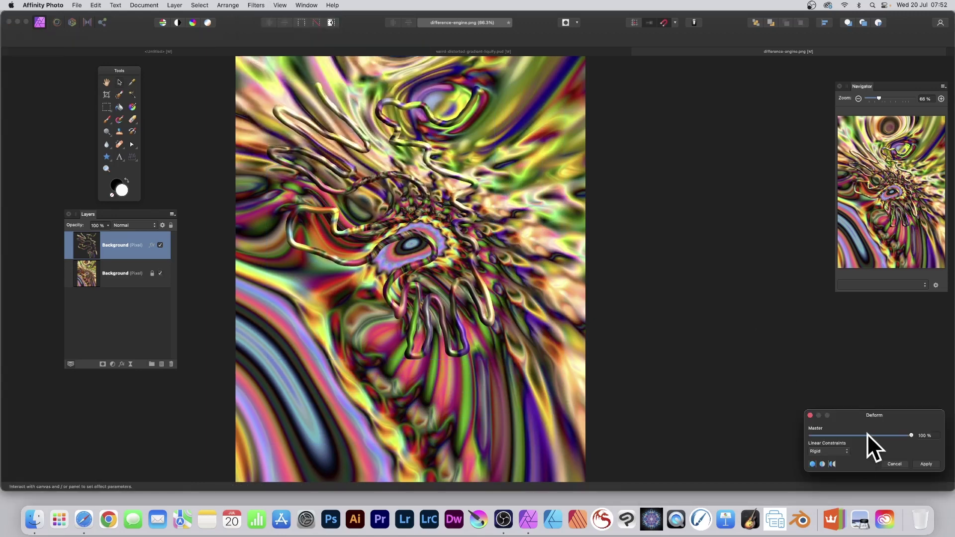
left_click_drag(864, 415, 512, 153)
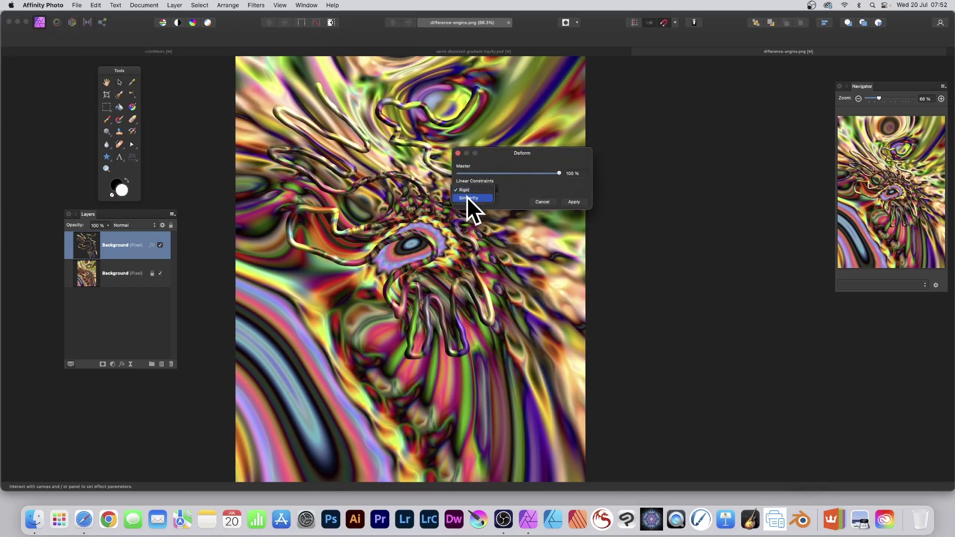
left_click(468, 198)
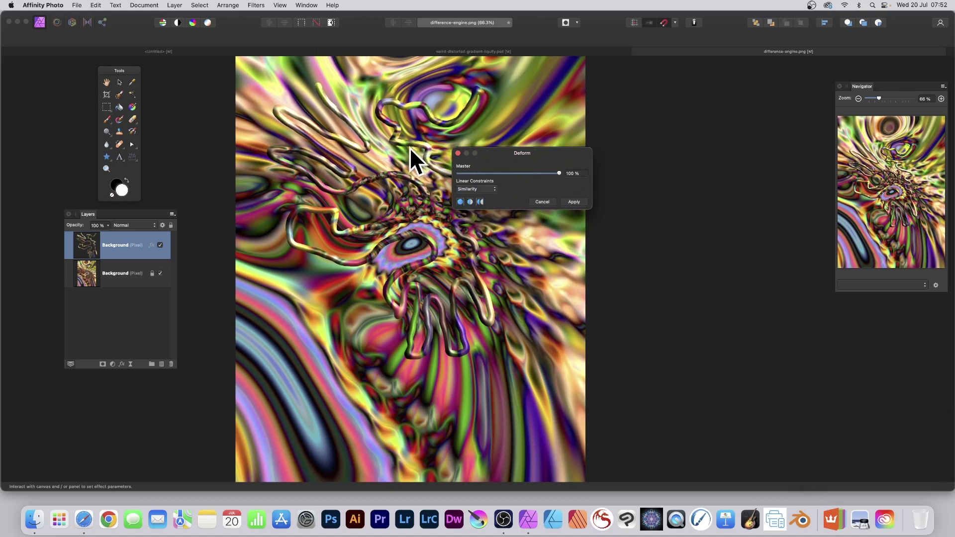
left_click(473, 101)
left_click(452, 123)
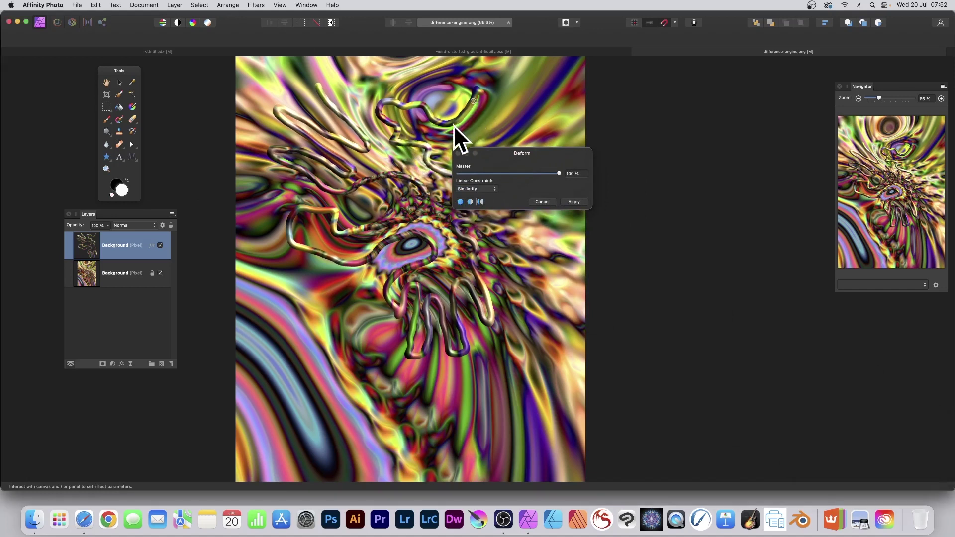
left_click(413, 107)
left_click(387, 122)
left_click(420, 145)
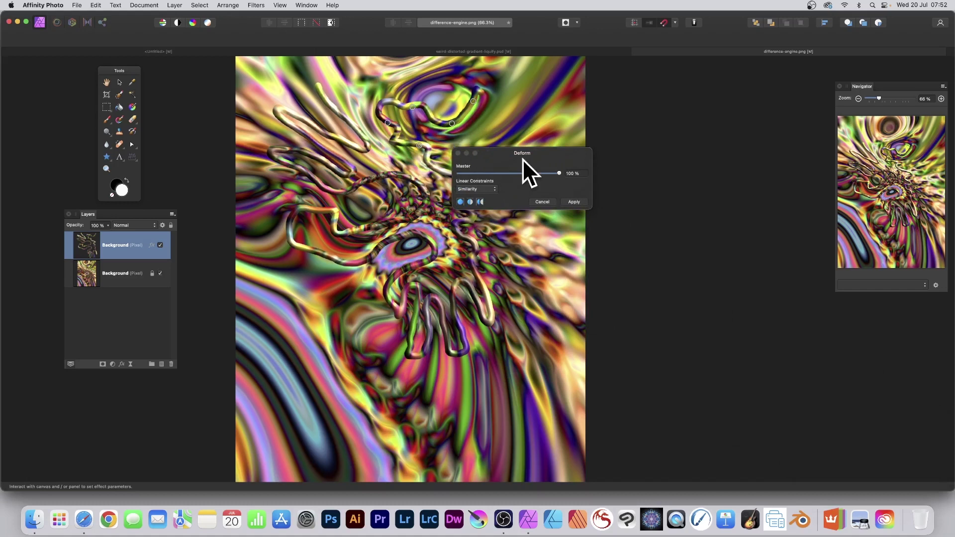
- Pin deform points down the tendril, across the right and central drips, and around the eye
left_click_drag(523, 159, 602, 166)
left_click(465, 177)
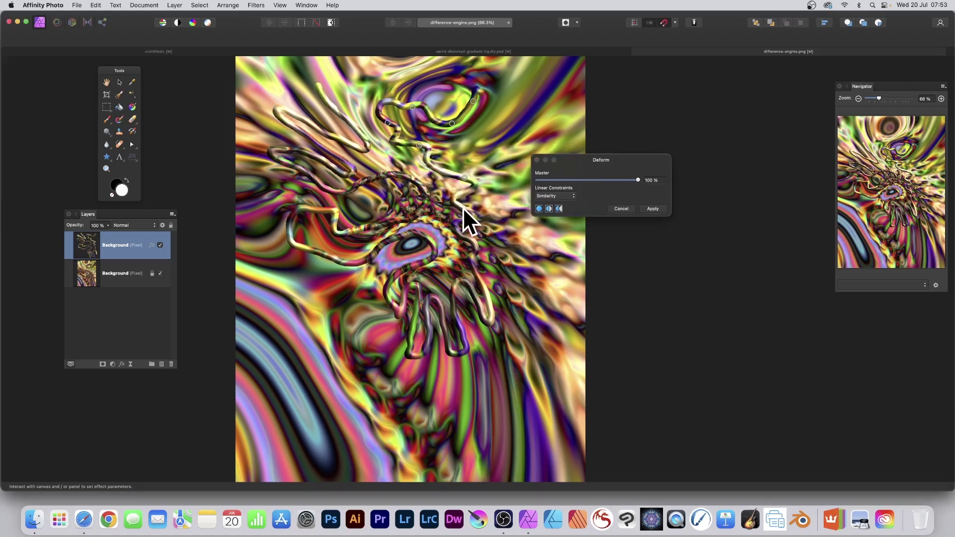
left_click(462, 208)
left_click(473, 244)
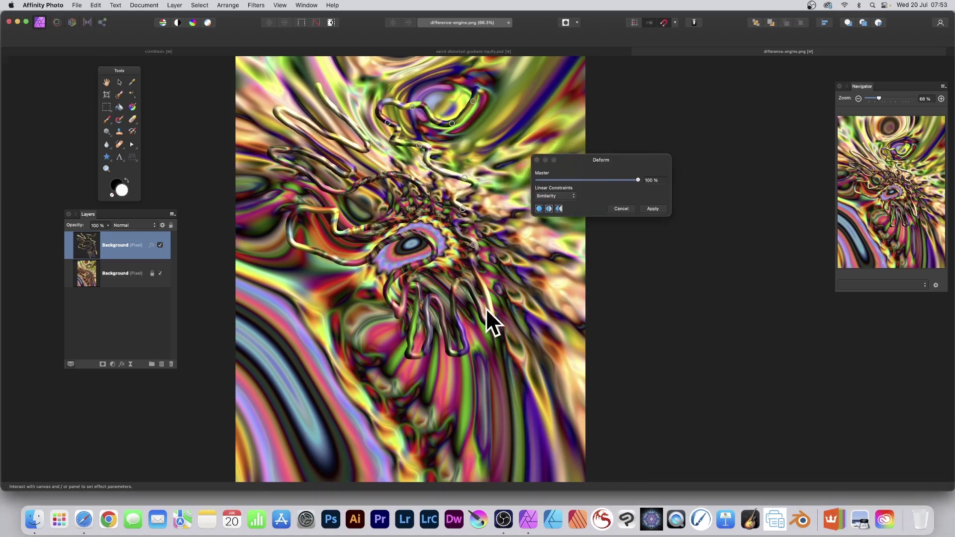
left_click(487, 296)
left_click(453, 307)
left_click(427, 312)
left_click(402, 298)
left_click(402, 274)
left_click(428, 237)
- Pin deform points on the left drips and the upper-left tendrils
left_click(343, 265)
left_click(335, 217)
left_click(384, 226)
left_click(425, 206)
left_click(355, 187)
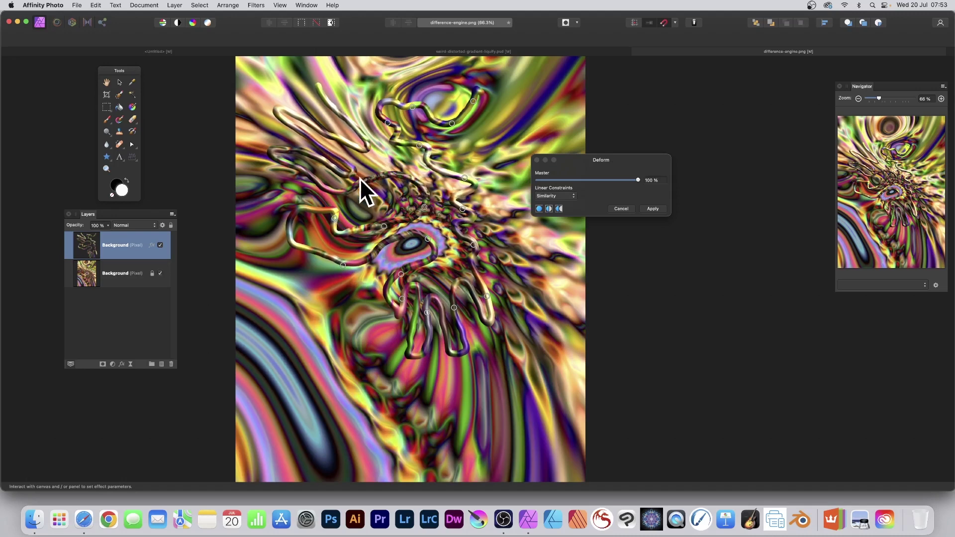
left_click(331, 168)
left_click(348, 145)
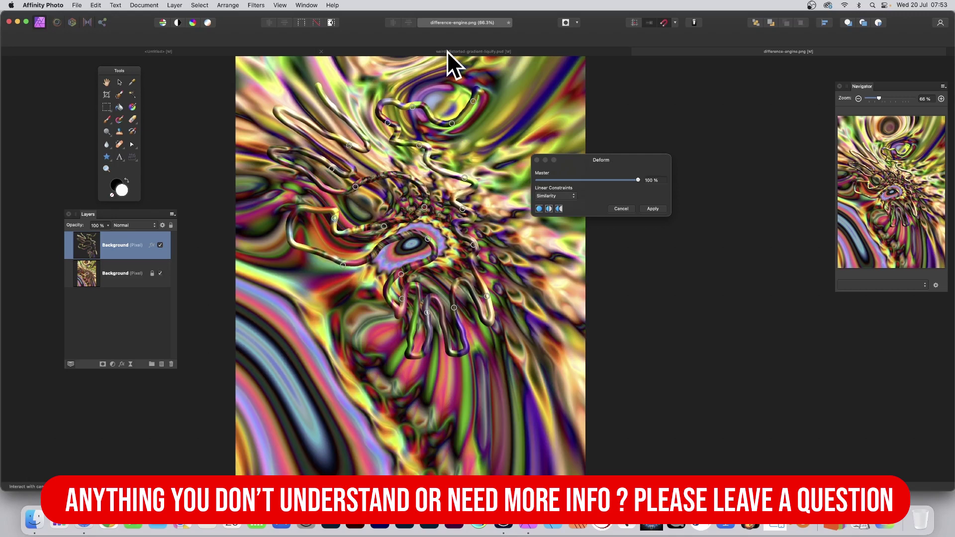
- Bend the upper tendrils upward and push the top tendril warp to the right
left_click_drag(412, 107, 452, 76)
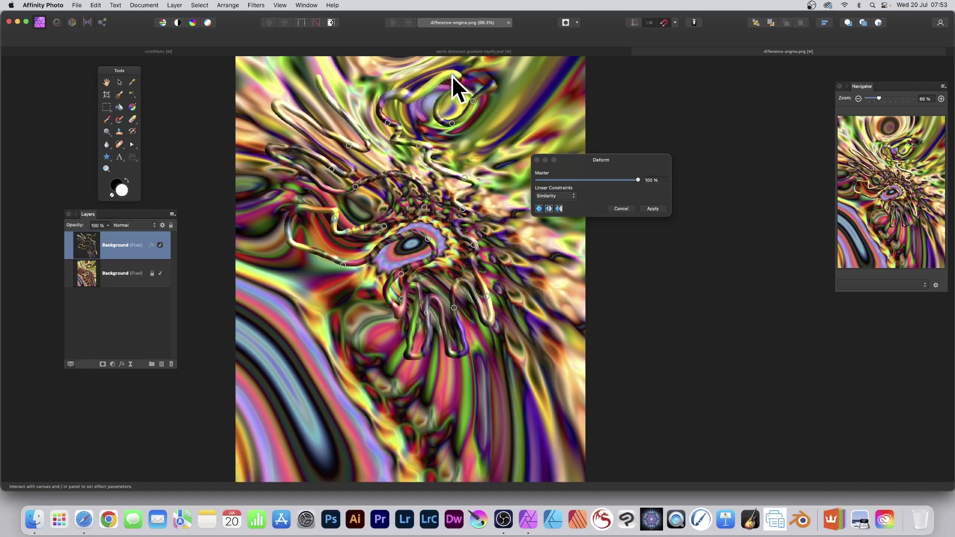
left_click_drag(387, 121, 355, 104)
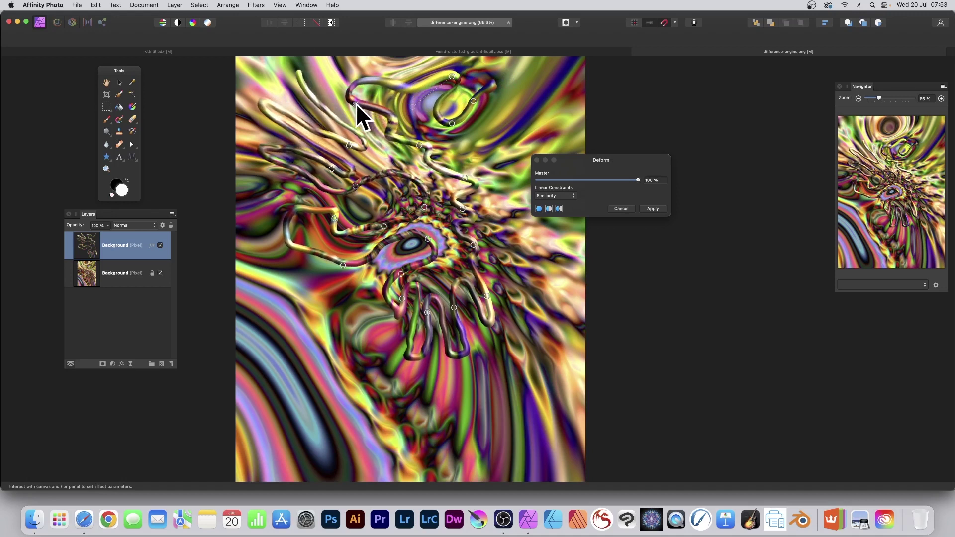
left_click_drag(347, 145, 399, 169)
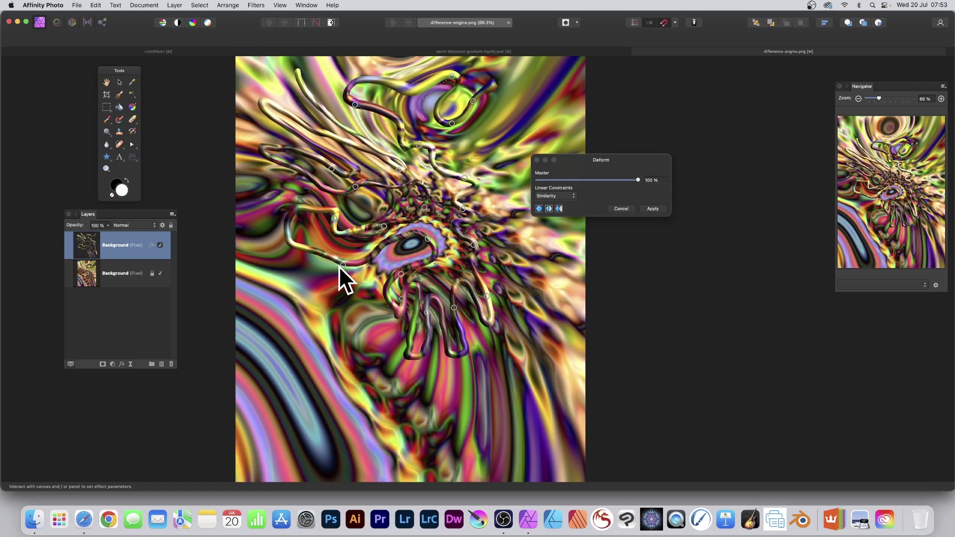
- Stretch the left, central and right-hand drips downward
left_click_drag(343, 266, 344, 345)
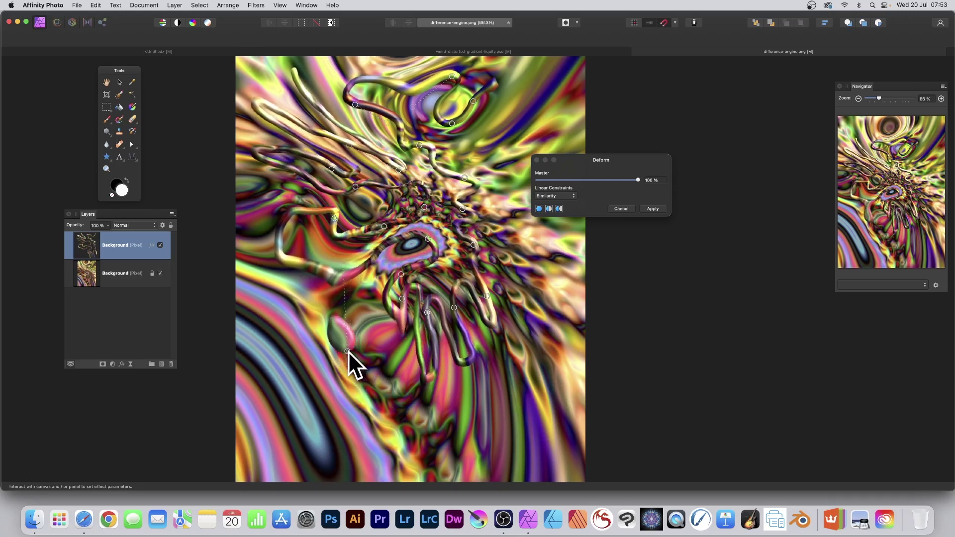
left_click(401, 305)
left_click_drag(401, 305, 395, 368)
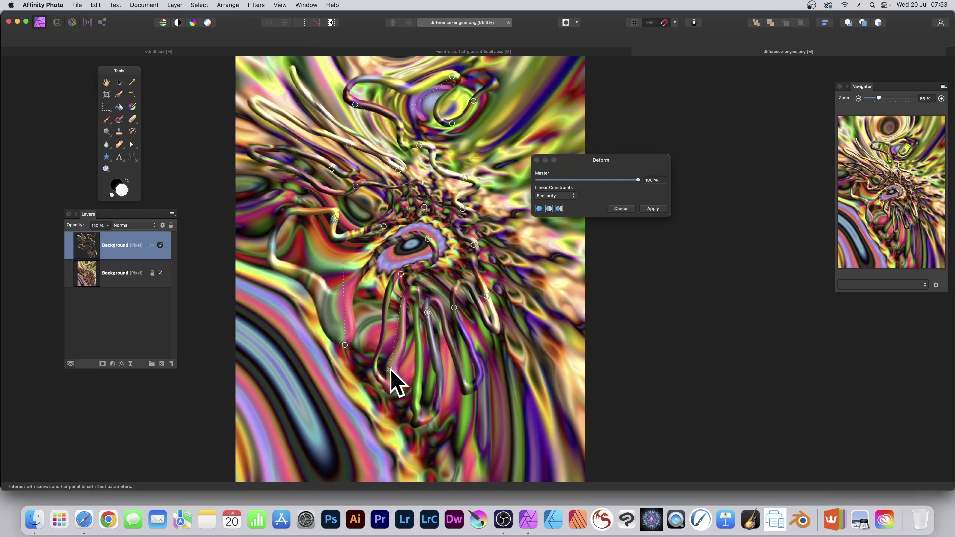
left_click_drag(486, 296, 526, 354)
- Warp the eye region, right tendril, green bulge and upper-left tendrils into new curves
left_click_drag(474, 244, 434, 263)
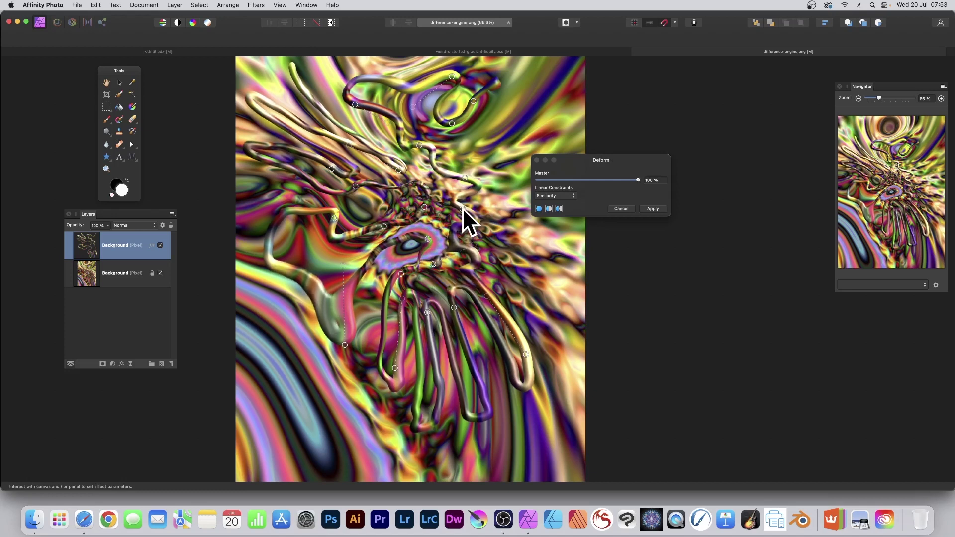
left_click_drag(462, 208, 538, 251)
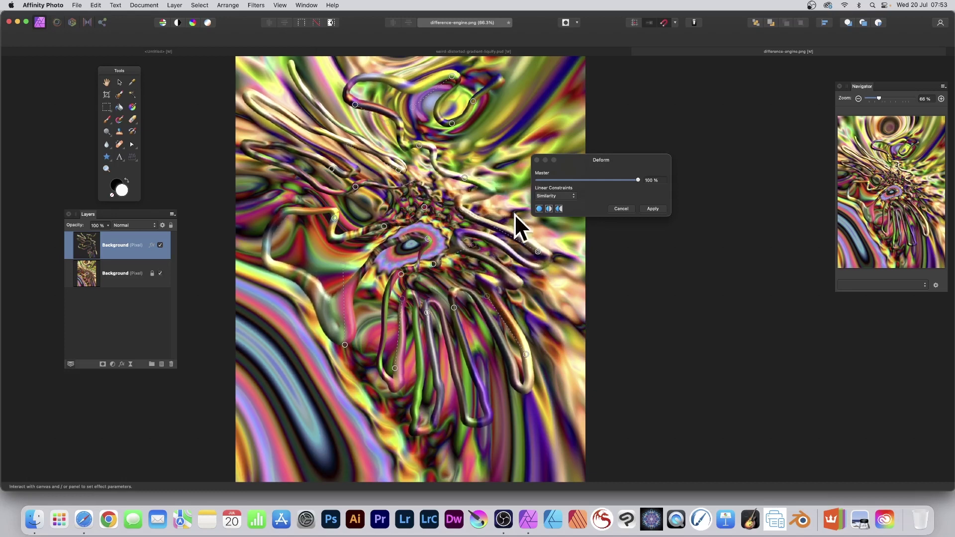
left_click_drag(464, 178, 496, 137)
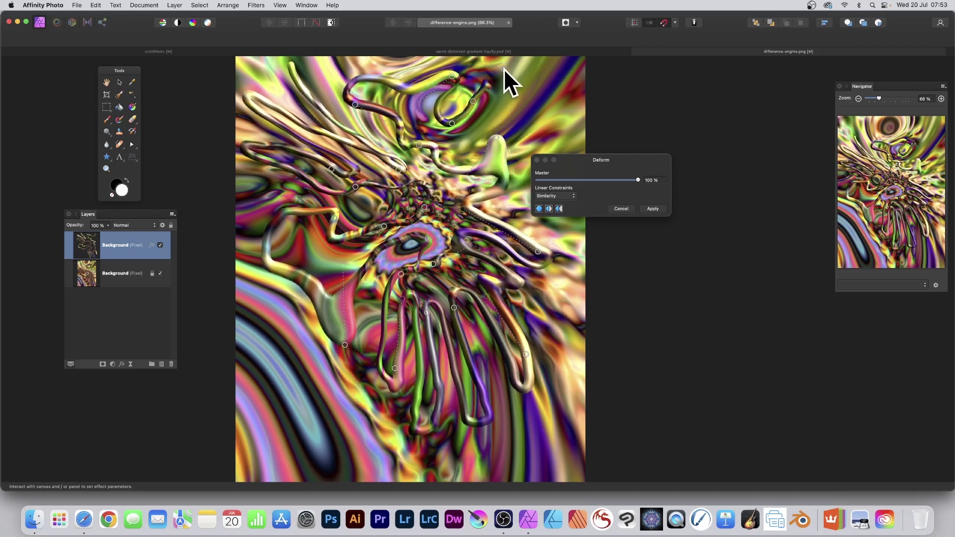
left_click_drag(503, 69, 411, 119)
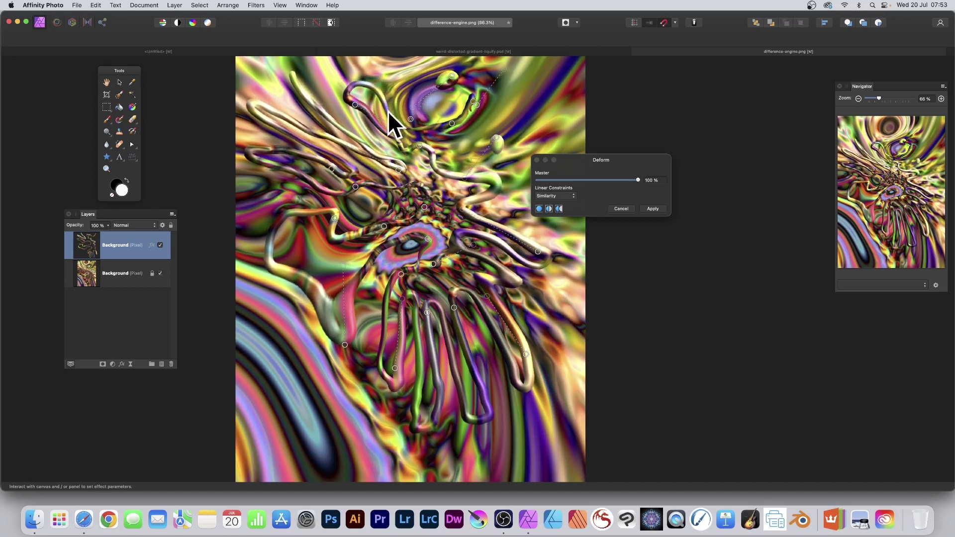
left_click_drag(306, 131, 303, 133)
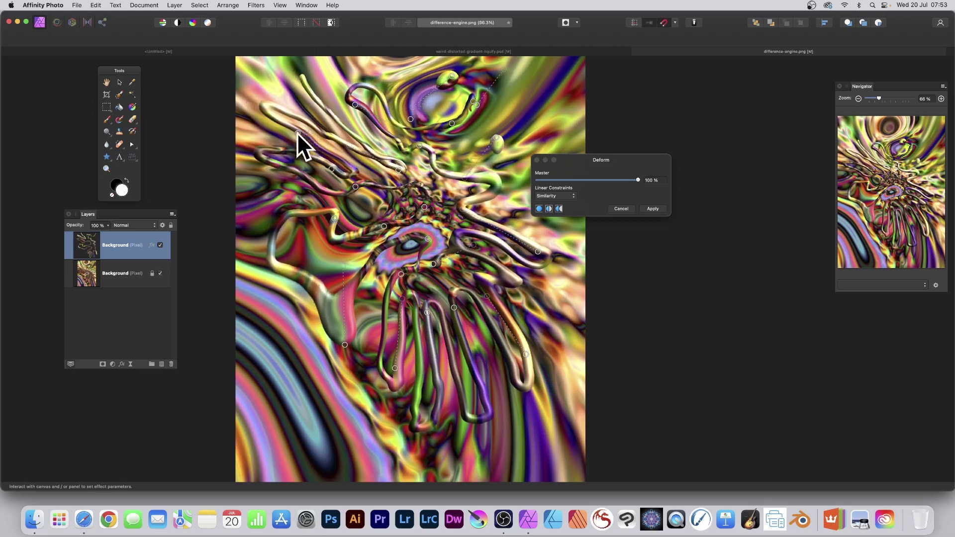
left_click_drag(297, 132, 371, 133)
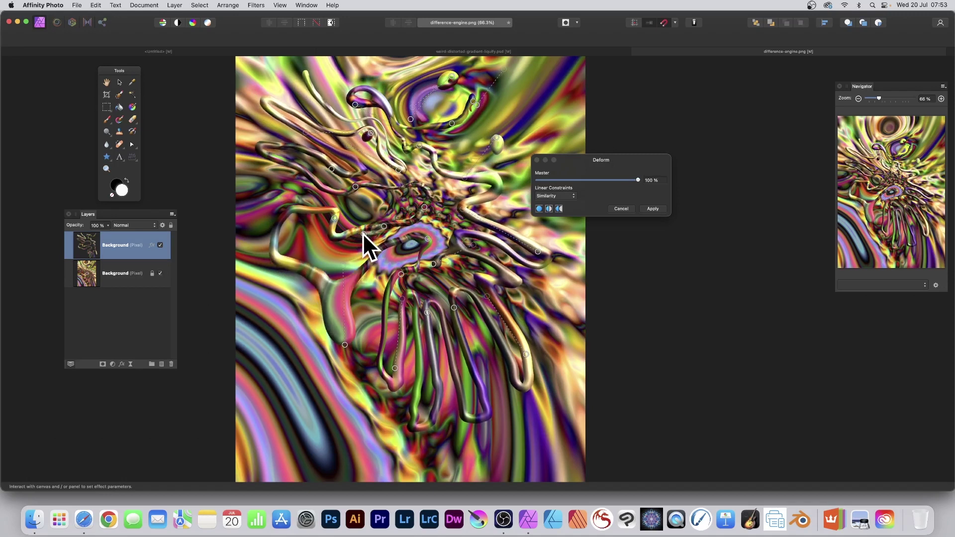
left_click_drag(363, 233, 366, 252)
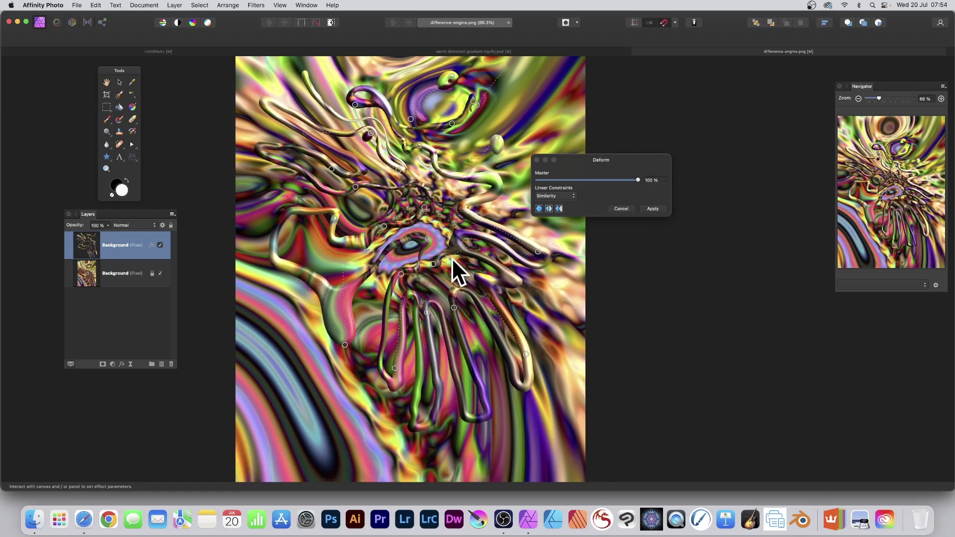
- Apply the warp, then narrow, shift right and resize the layer to 682×450
left_click(653, 208)
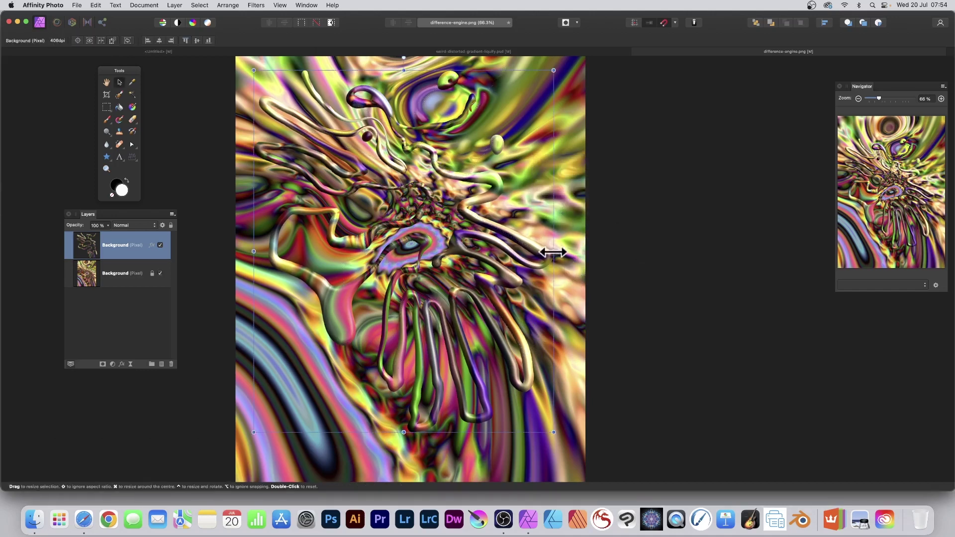
left_click_drag(553, 253, 451, 240)
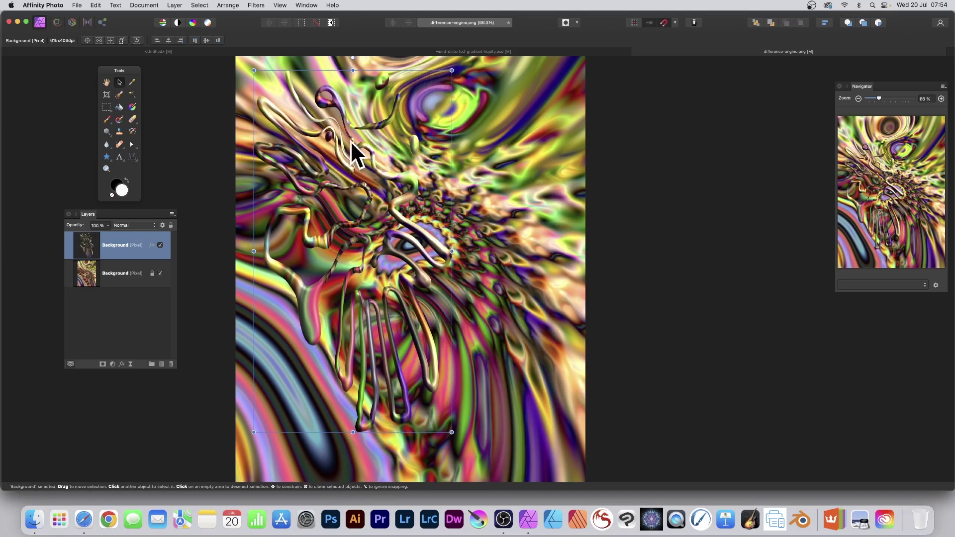
left_click_drag(370, 199, 477, 159)
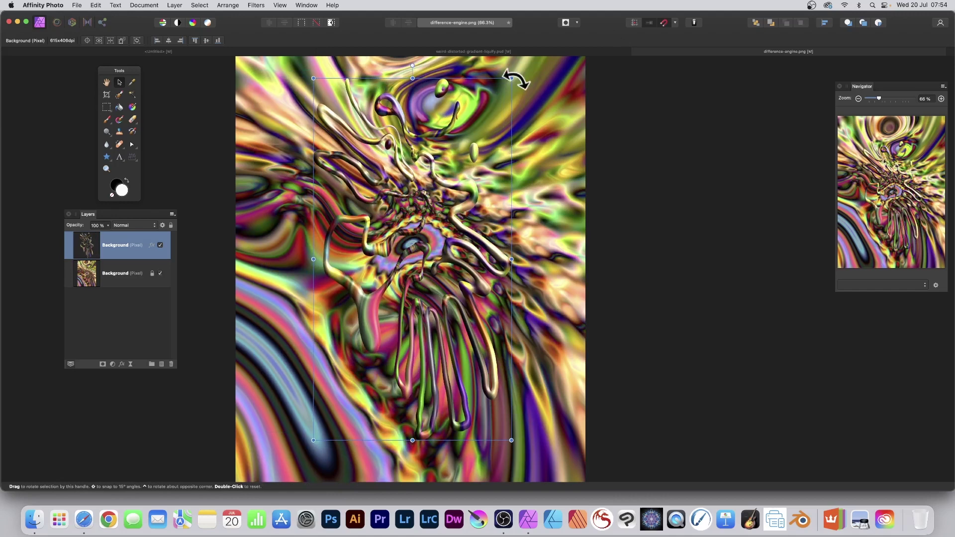
left_click_drag(510, 77, 497, 101)
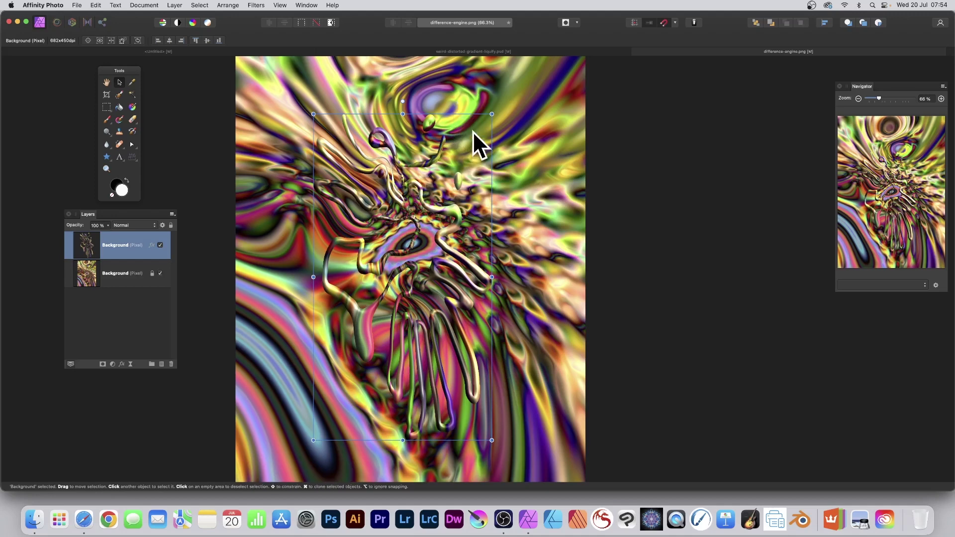
- Duplicate the strokes layer, shrink the copy, and move it around the canvas
mouse_move(454, 252)
left_mouse_down()
mouse_move(468, 226)
mouse_move(495, 235)
left_mouse_up()
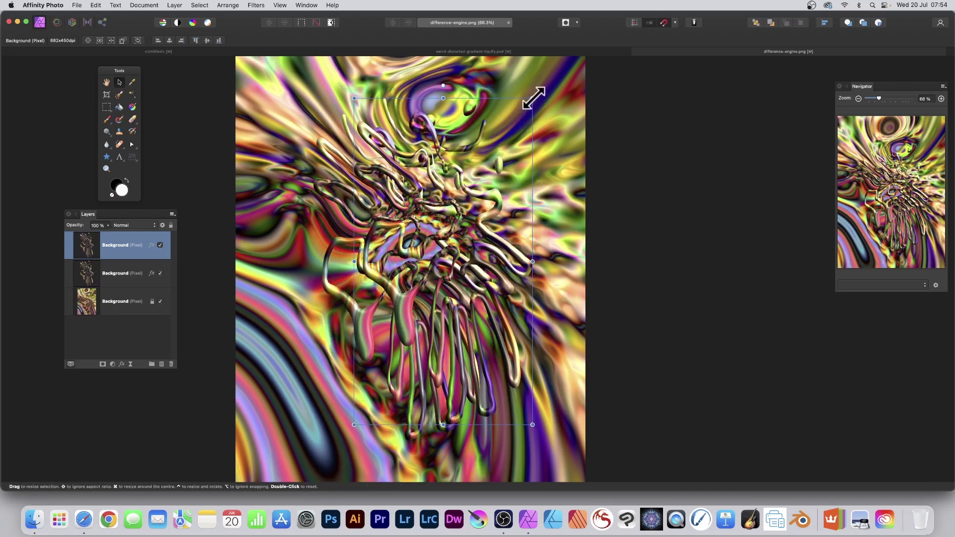
left_click_drag(533, 98, 562, 268)
left_click_drag(527, 219, 339, 235)
left_click_drag(413, 238, 655, 135)
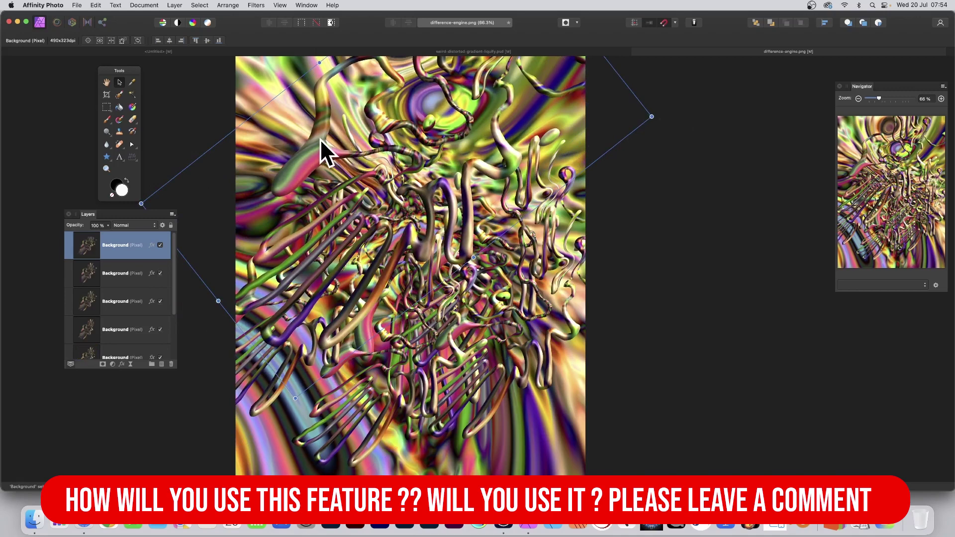
left_click_drag(321, 137, 203, 142)
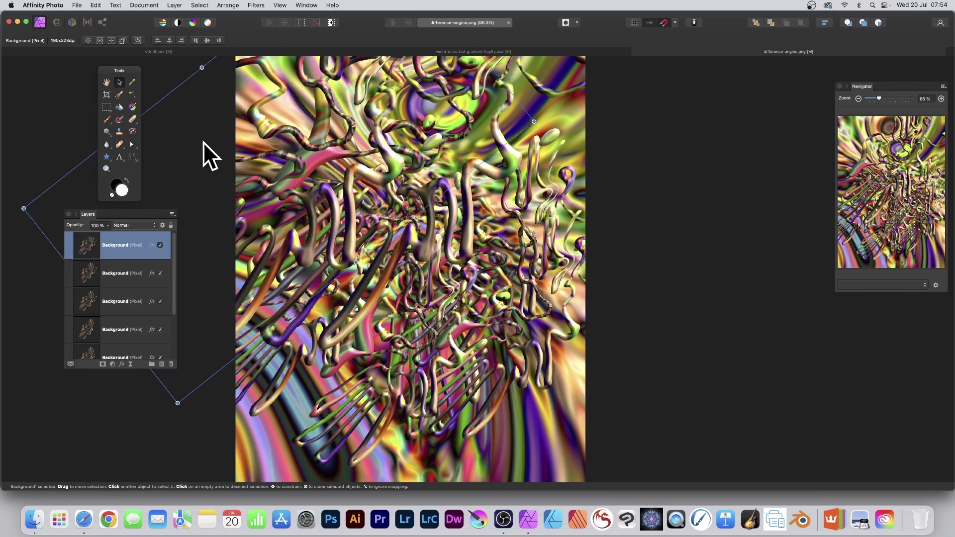
left_click_drag(332, 144, 606, 418)
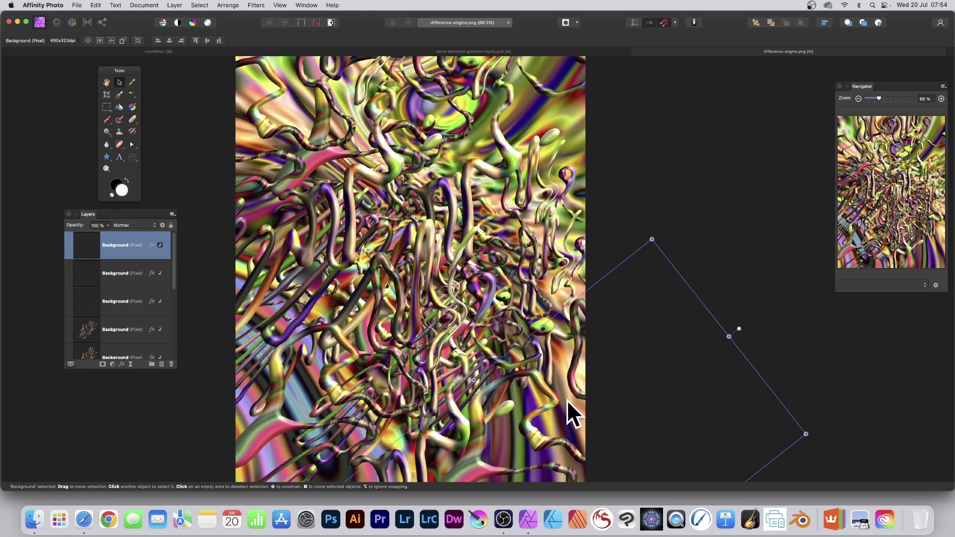
left_click_drag(557, 399, 513, 158)
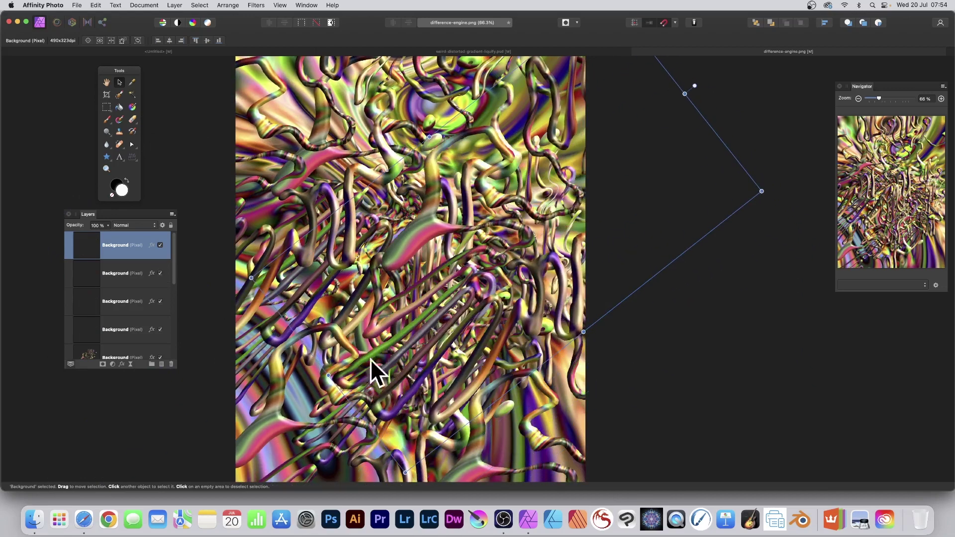
- Shrink the copy, rotate it to about -172°, and shift it left
left_click_drag(406, 472, 444, 293)
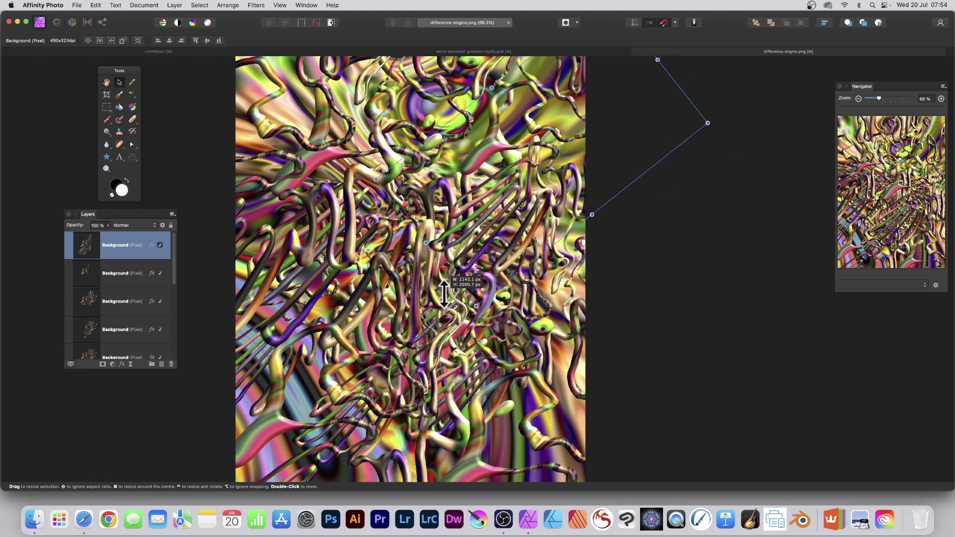
left_click_drag(540, 194, 411, 259)
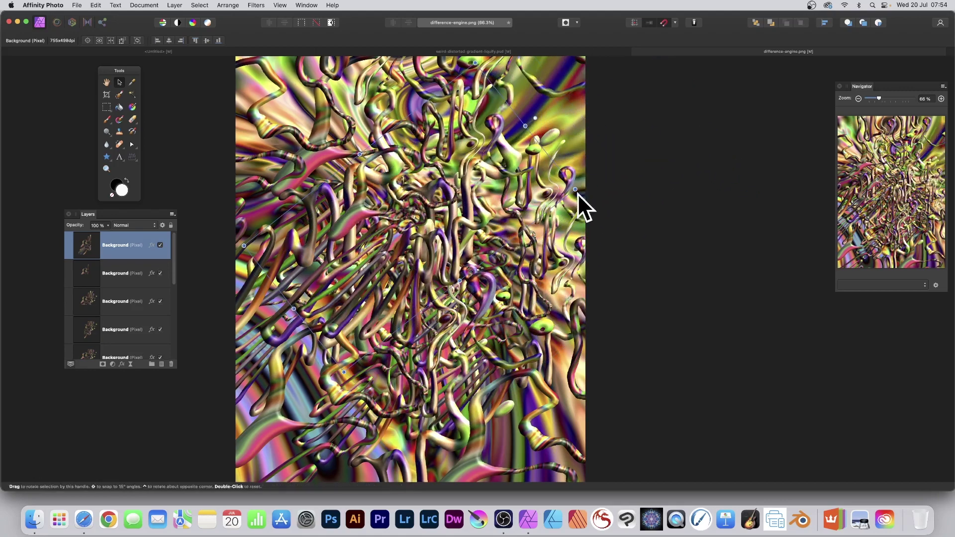
left_click_drag(576, 191, 354, 342)
left_click_drag(446, 170, 414, 185)
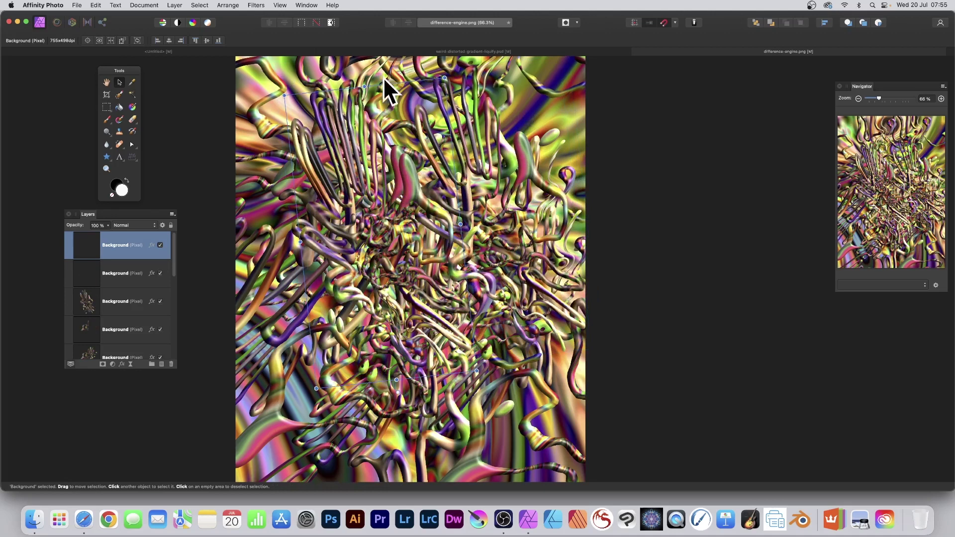
- Repeat the Deform filter on the top layer and move it up and right
left_click(257, 6)
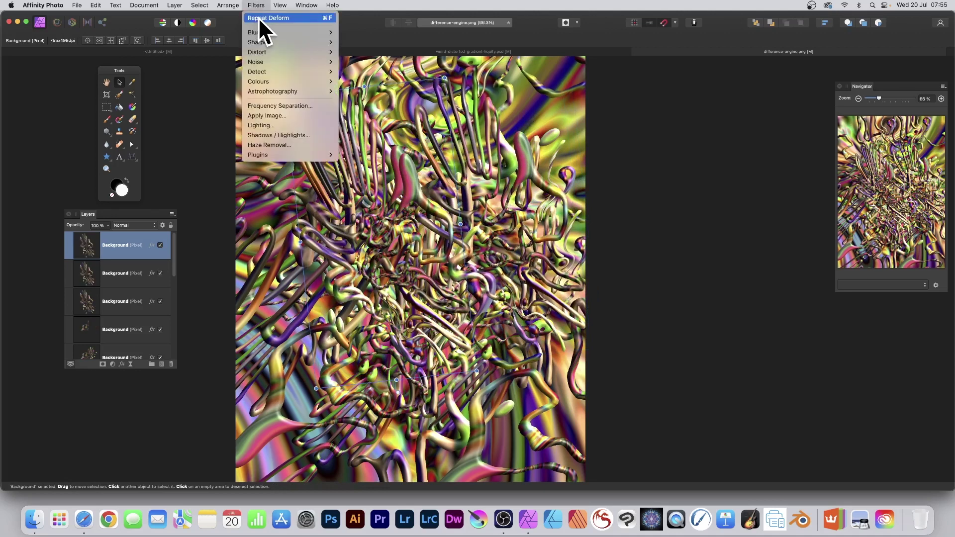
left_click(258, 17)
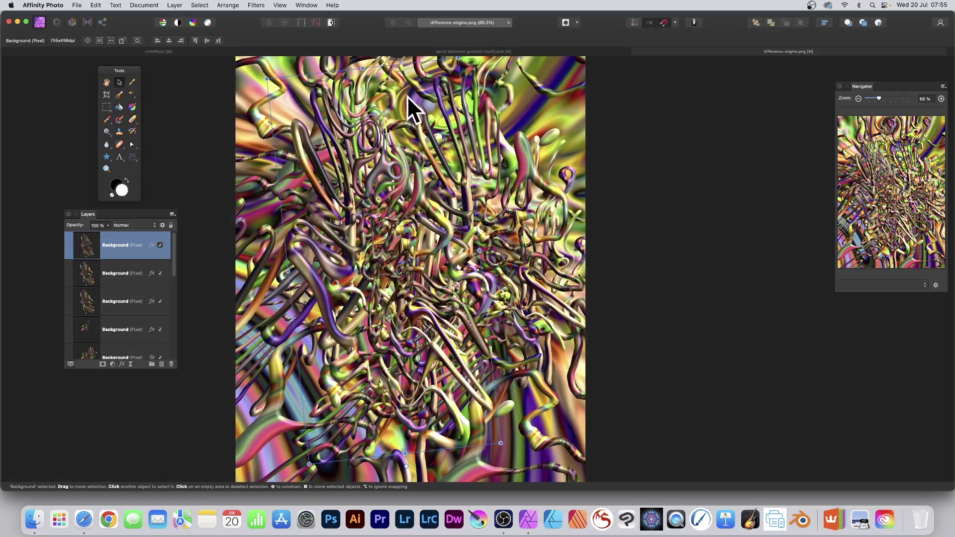
left_click_drag(415, 180, 492, 390)
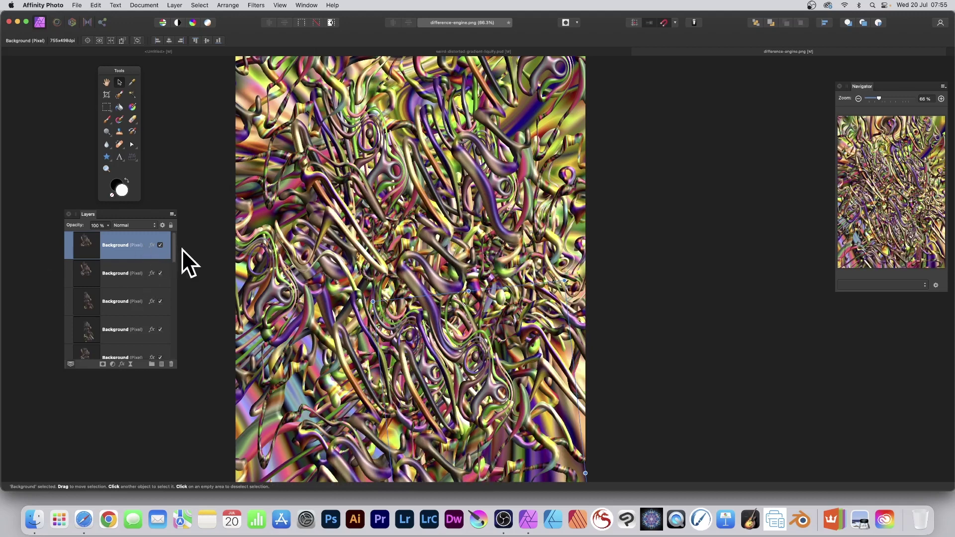
- Select all 19 layers and merge them into one Background pixel layer
left_click_drag(173, 246, 169, 353)
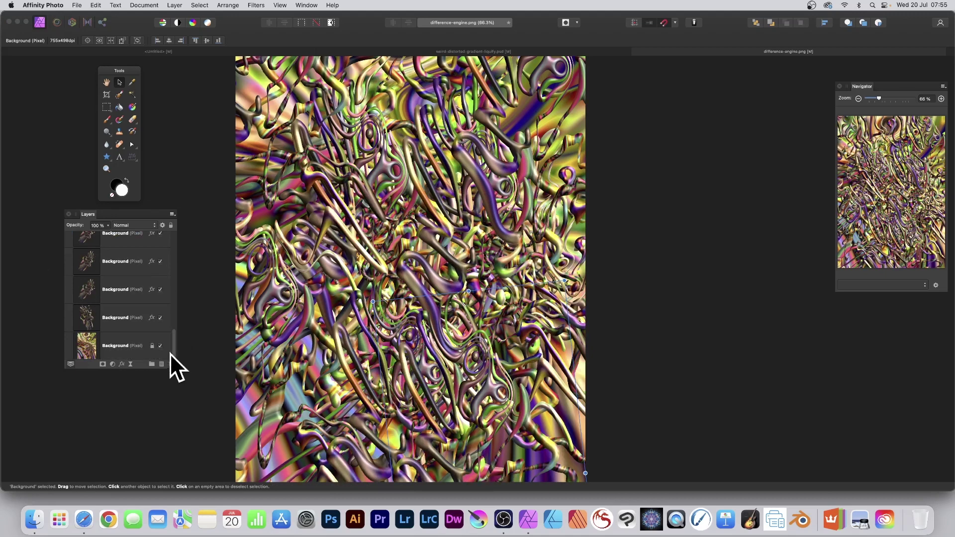
left_click(122, 339, "shift")
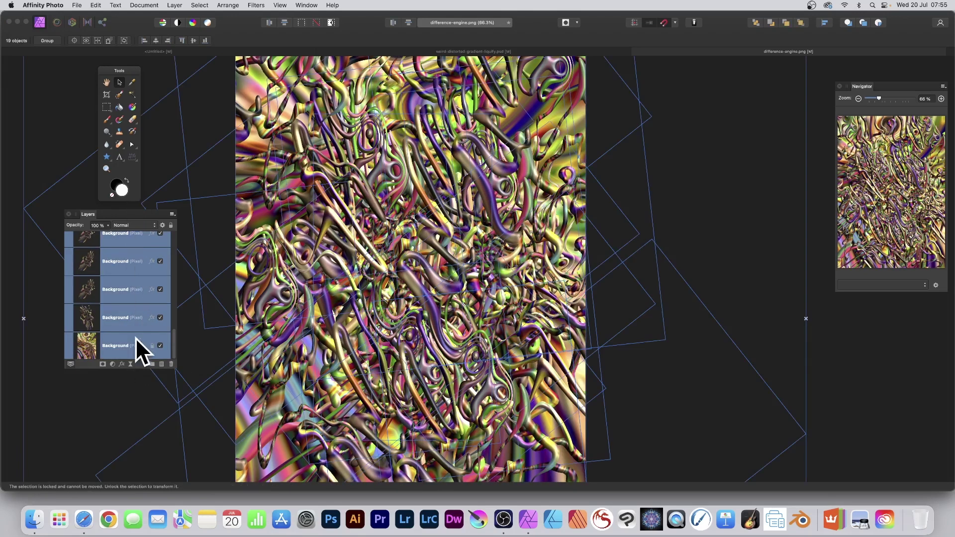
scroll(130, 323, "up", 1)
scroll(122, 306, "up", 5)
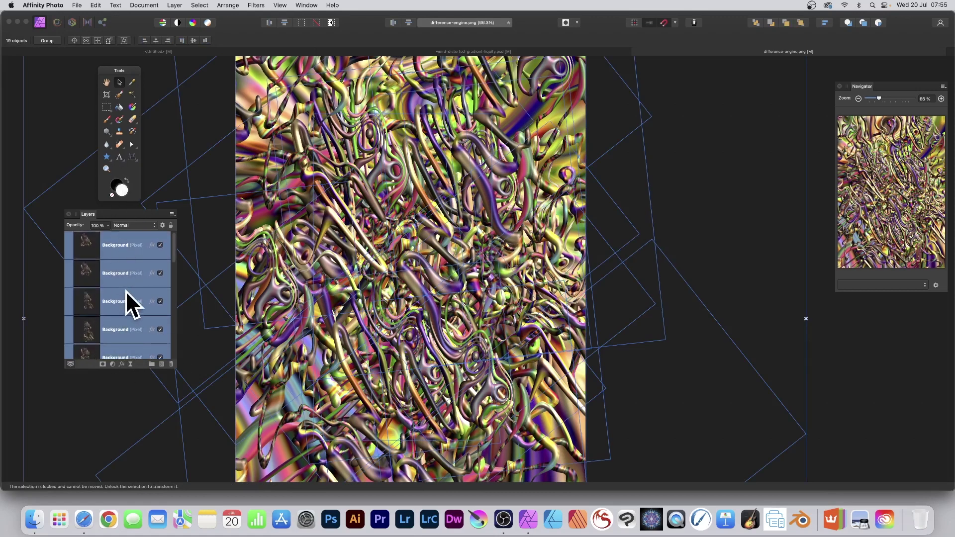
left_click(172, 4)
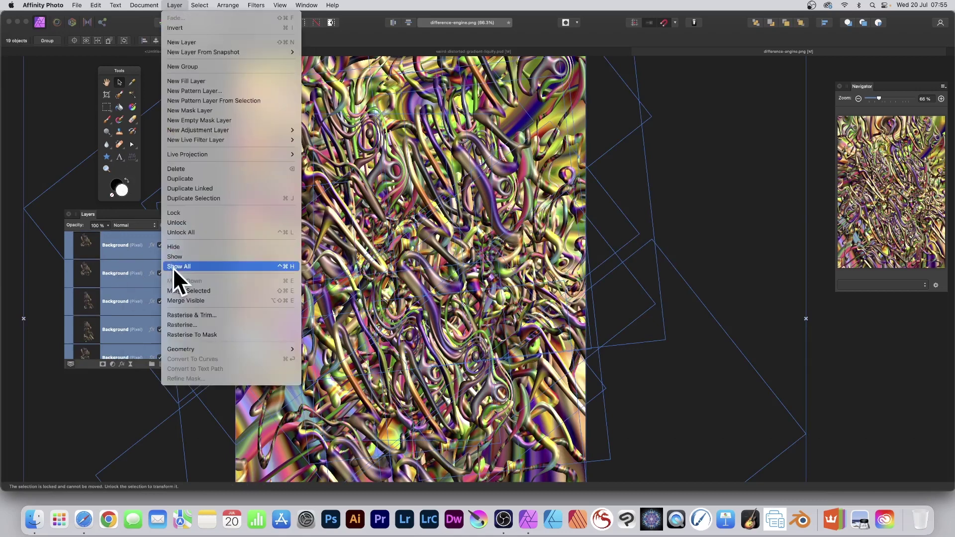
left_click(197, 291)
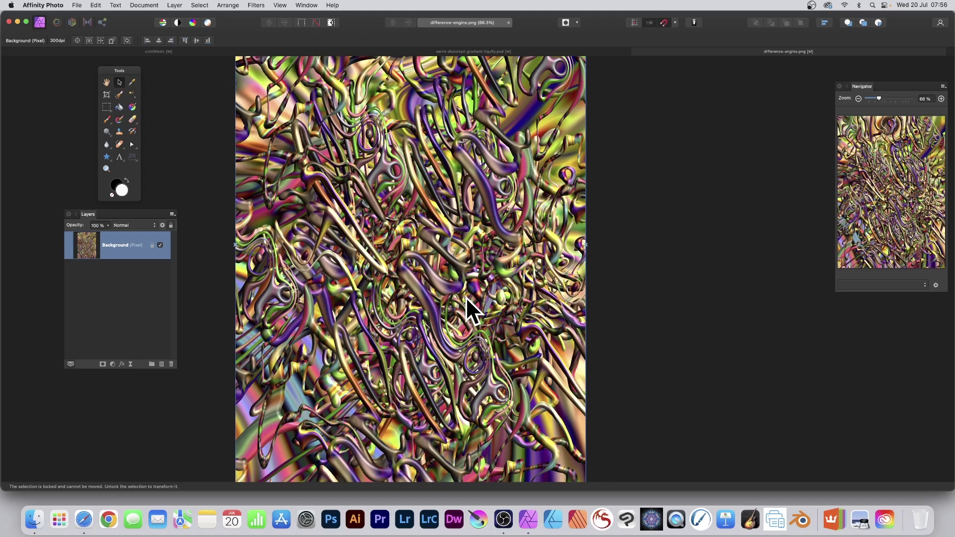
- Brush a 64 px selection over several tube strokes down the centre of the merged image
left_click(123, 94)
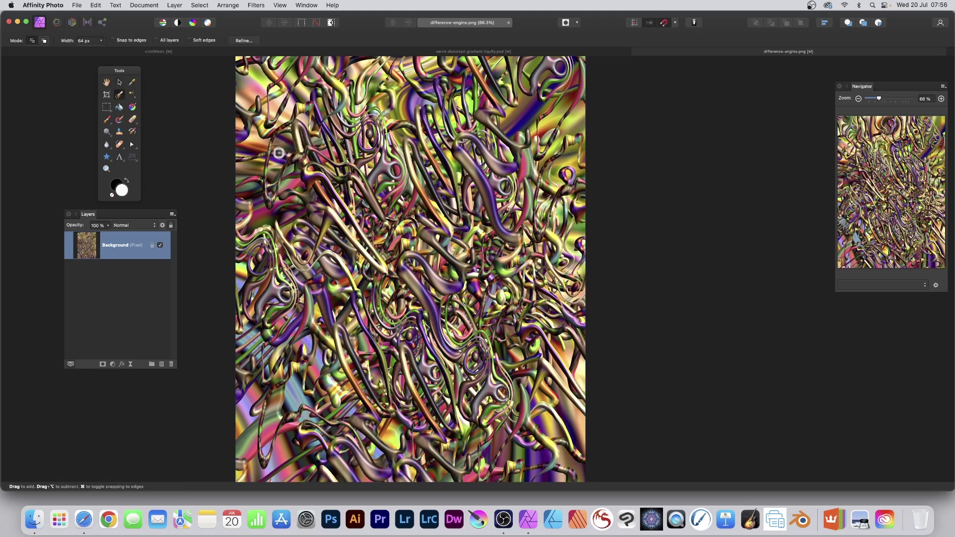
mouse_move(407, 143)
left_mouse_down()
mouse_move(466, 235)
mouse_move(449, 143)
mouse_move(482, 181)
mouse_move(499, 225)
mouse_move(517, 235)
mouse_move(517, 251)
mouse_move(497, 263)
mouse_move(503, 273)
mouse_move(535, 265)
mouse_move(554, 297)
mouse_move(552, 308)
mouse_move(533, 309)
mouse_move(527, 339)
mouse_move(543, 335)
mouse_move(567, 368)
mouse_move(539, 357)
mouse_move(496, 359)
mouse_move(478, 339)
mouse_move(509, 384)
mouse_move(507, 404)
mouse_move(476, 421)
mouse_move(459, 393)
mouse_move(458, 410)
mouse_move(428, 392)
mouse_move(402, 352)
mouse_move(439, 446)
mouse_move(395, 408)
mouse_move(391, 446)
mouse_move(360, 431)
mouse_move(364, 400)
mouse_move(335, 360)
mouse_move(340, 324)
mouse_move(388, 392)
left_mouse_up()
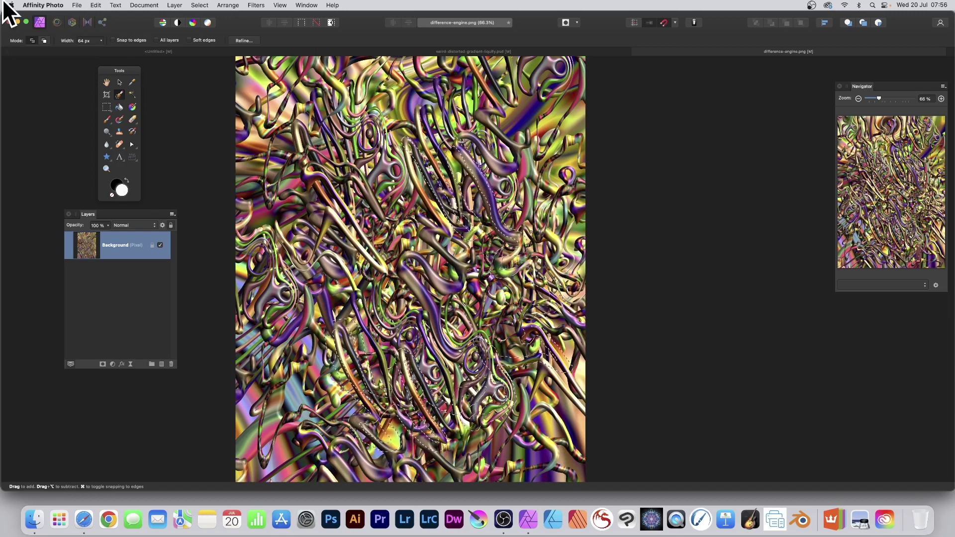
- Copy the selected tubes, paste them onto a new layer, and clear the selection
left_click(94, 5)
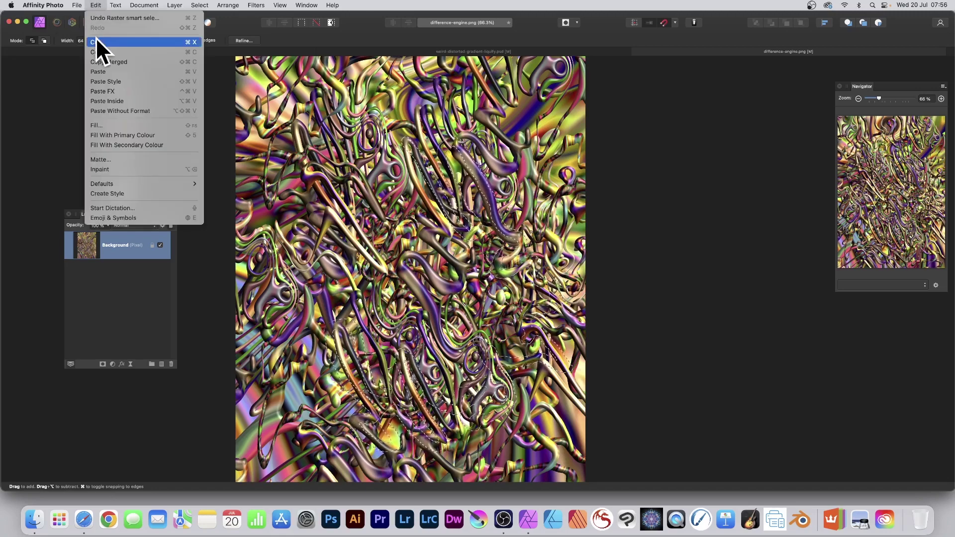
left_click(95, 71)
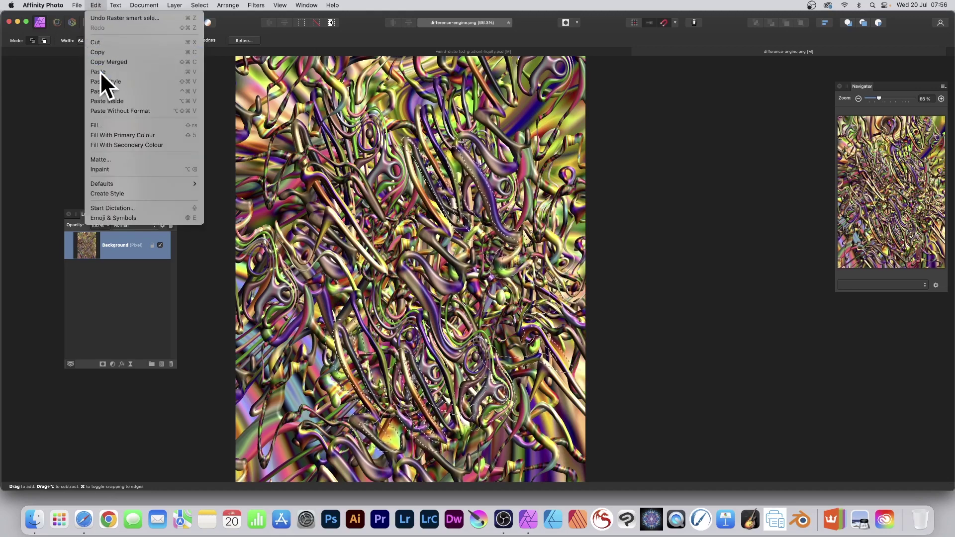
left_click(199, 5)
left_click(198, 21)
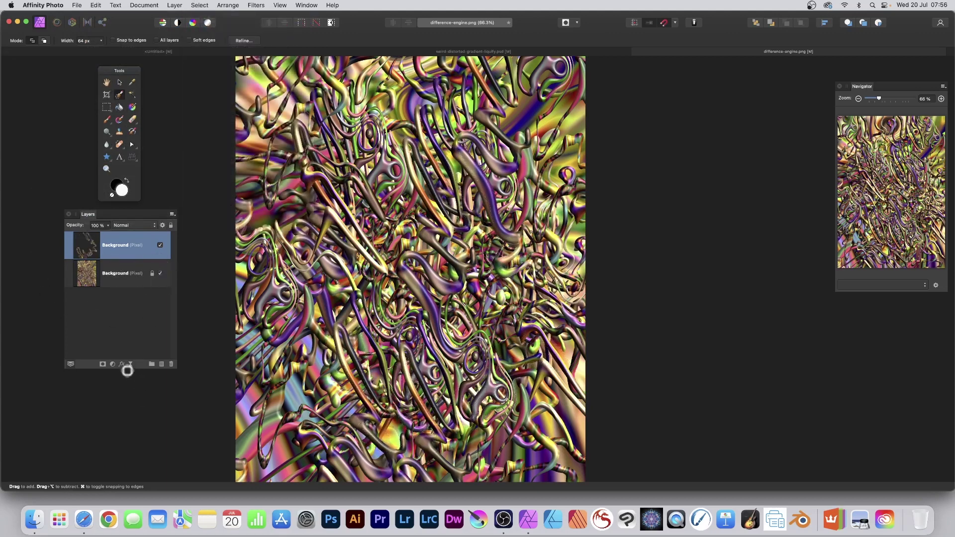
- Give the pasted tube layer a 3D layer effect with about 28 px radius
left_click(123, 364)
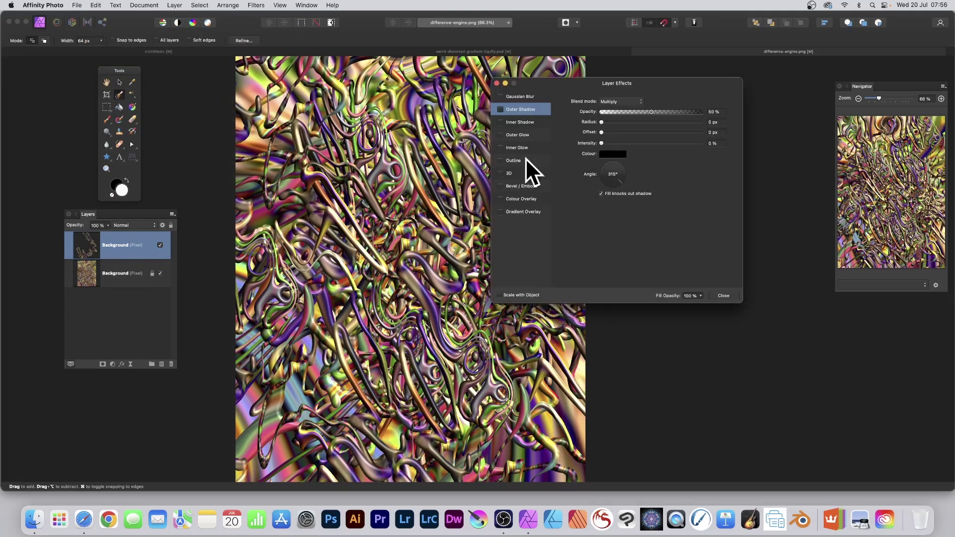
left_click(518, 186)
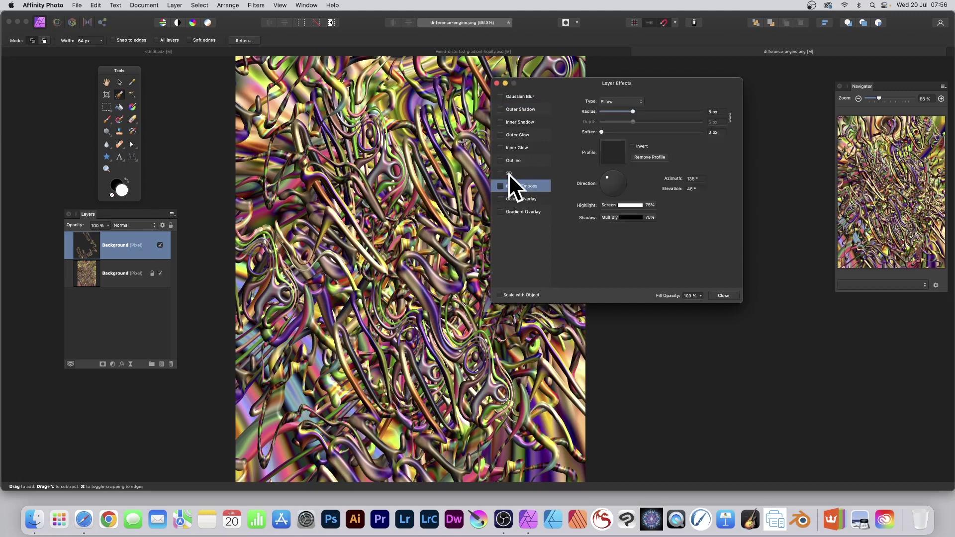
left_click(509, 173)
left_click(501, 173)
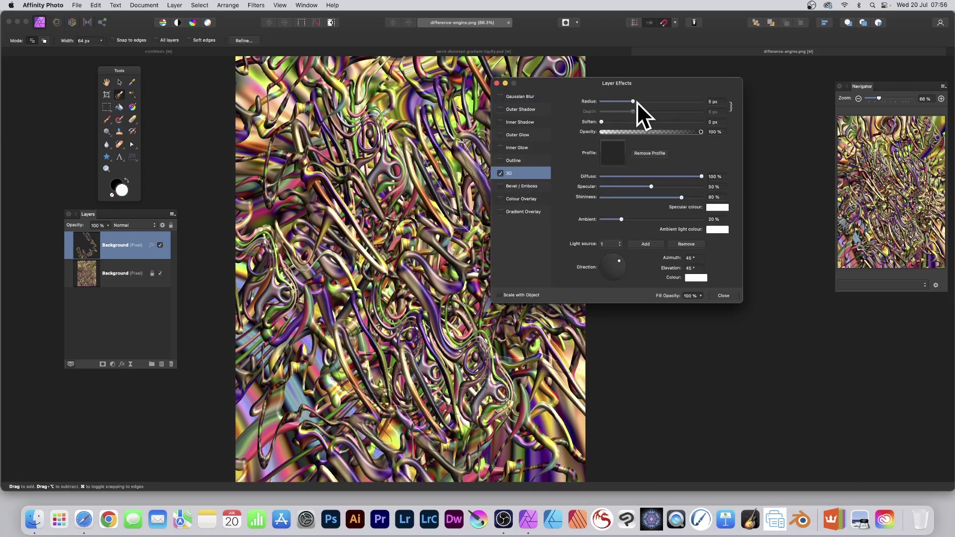
left_click_drag(637, 102, 667, 103)
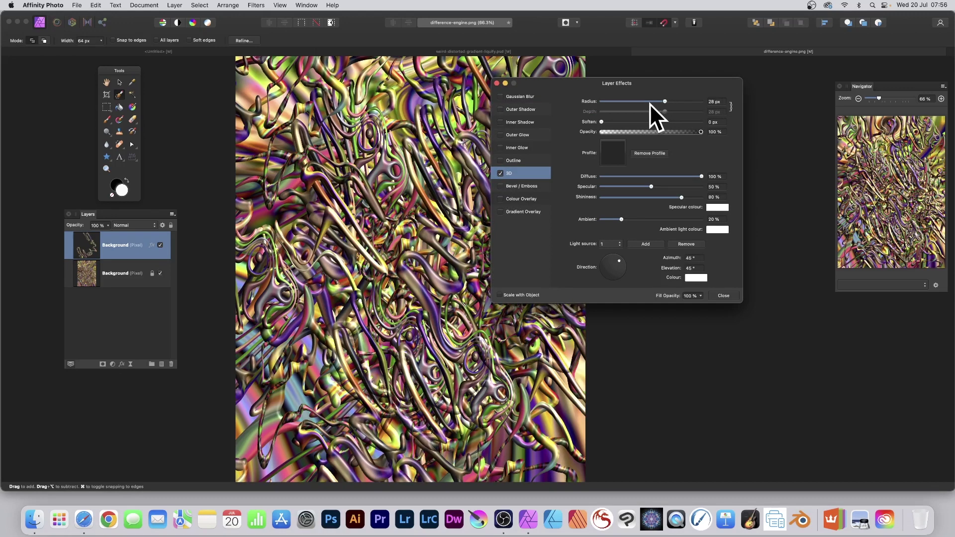
left_click(732, 295)
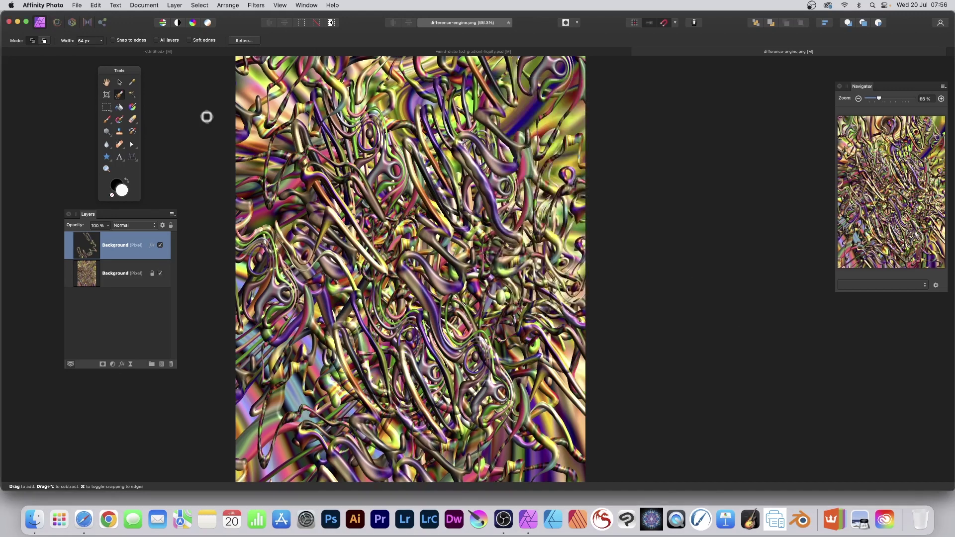
- Move the 3D tube layer up and left, then soften it with a 1 px Gaussian blur
left_click(120, 83)
left_click_drag(425, 228, 374, 183)
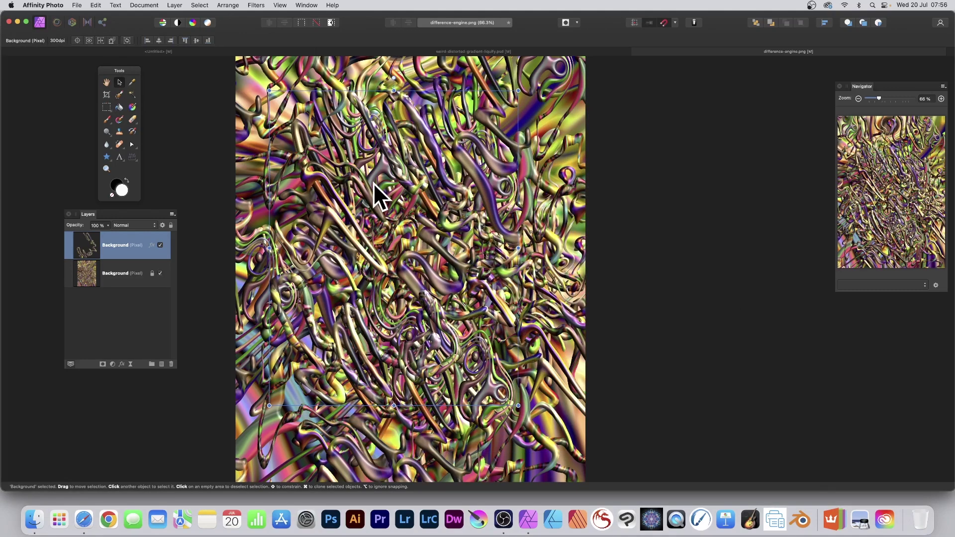
left_click(257, 4)
mouse_move(267, 31)
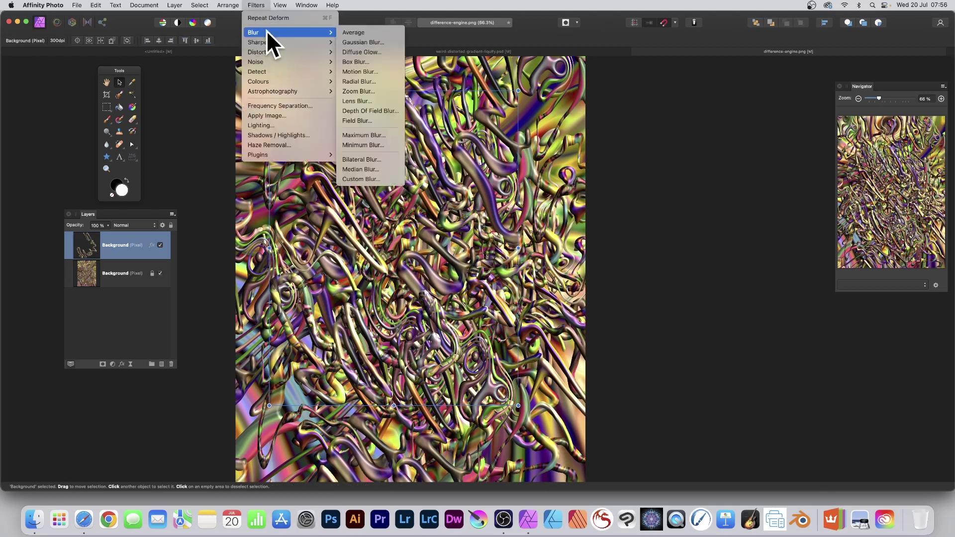
left_click(391, 42)
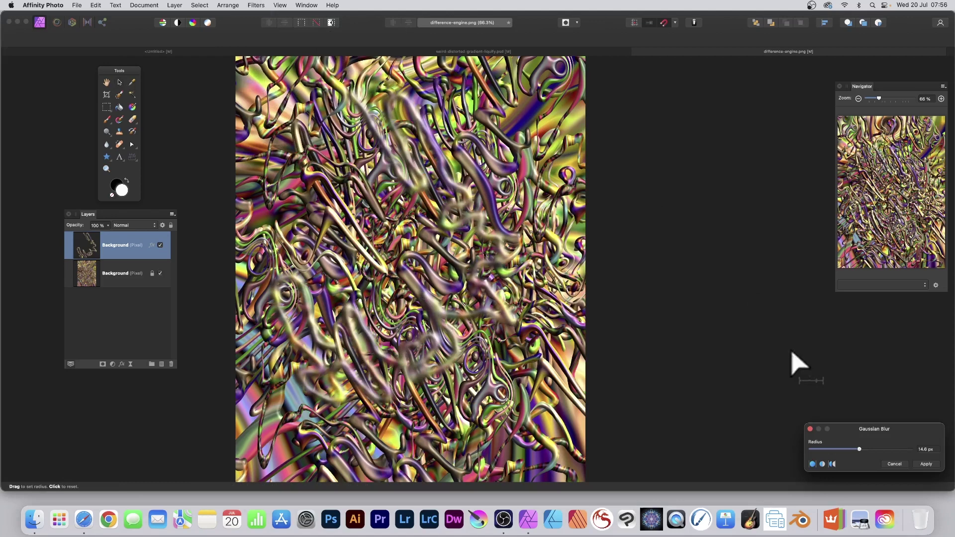
left_click_drag(897, 429, 515, 193)
left_click_drag(467, 213, 449, 213)
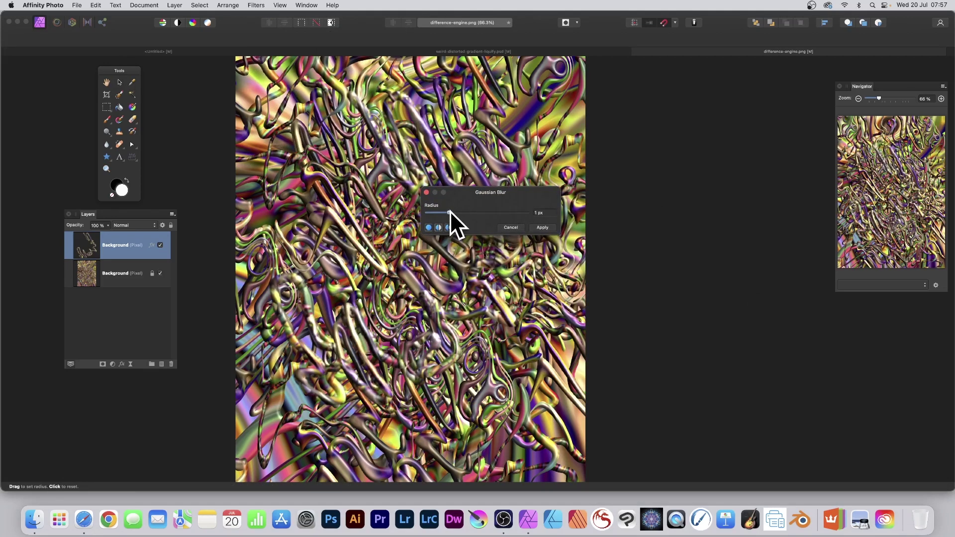
left_click(542, 226)
- Open the Deform filter on the tube layer with linear constraints set to Similarity
left_click(255, 5)
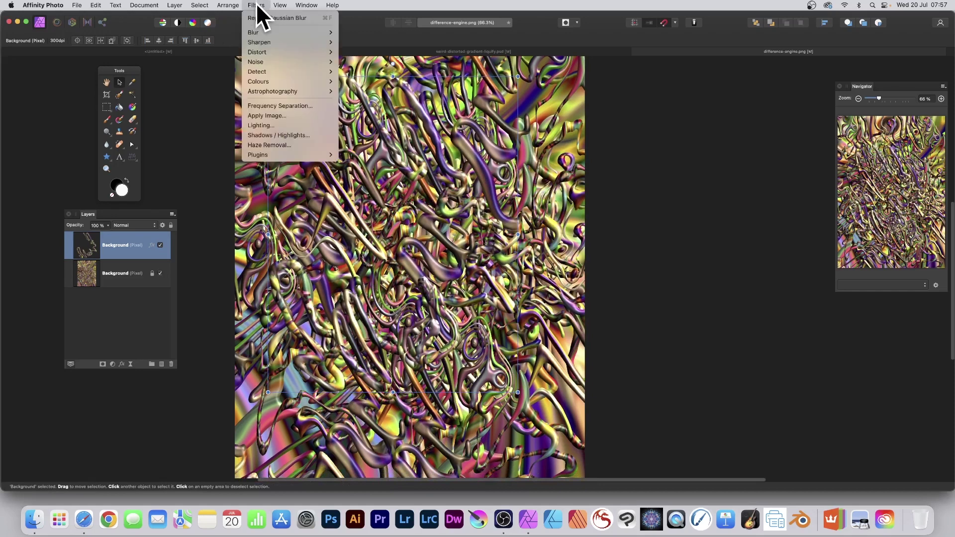
mouse_move(296, 52)
left_click(374, 51)
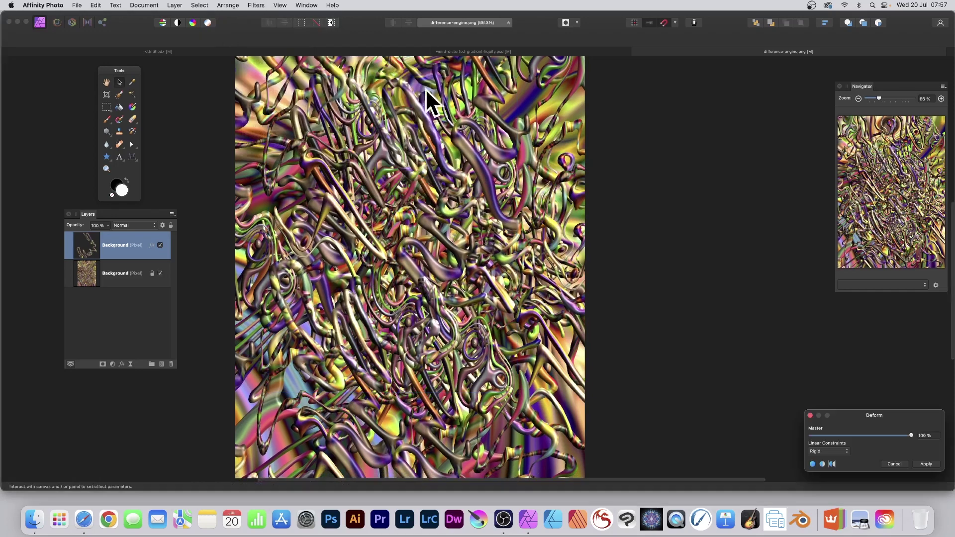
left_click_drag(906, 411, 520, 184)
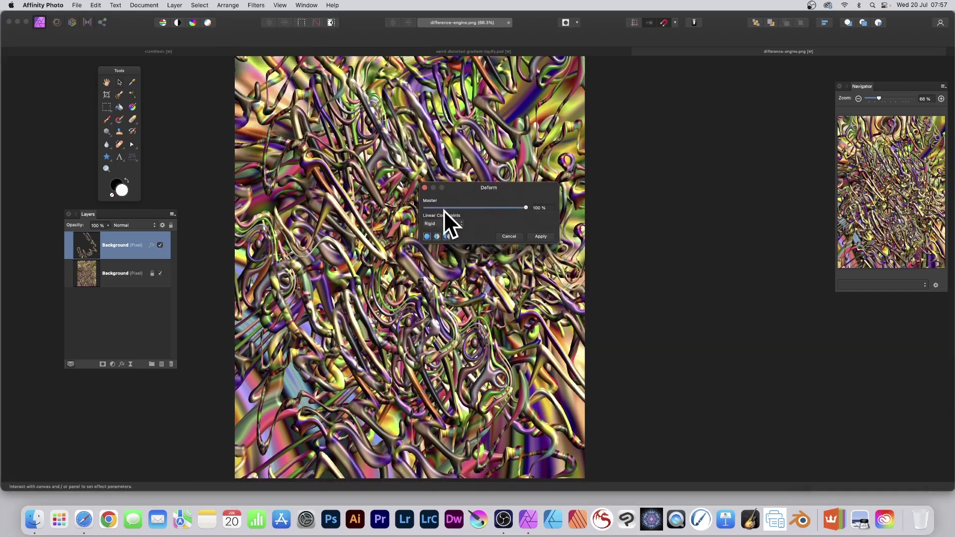
left_click(444, 232)
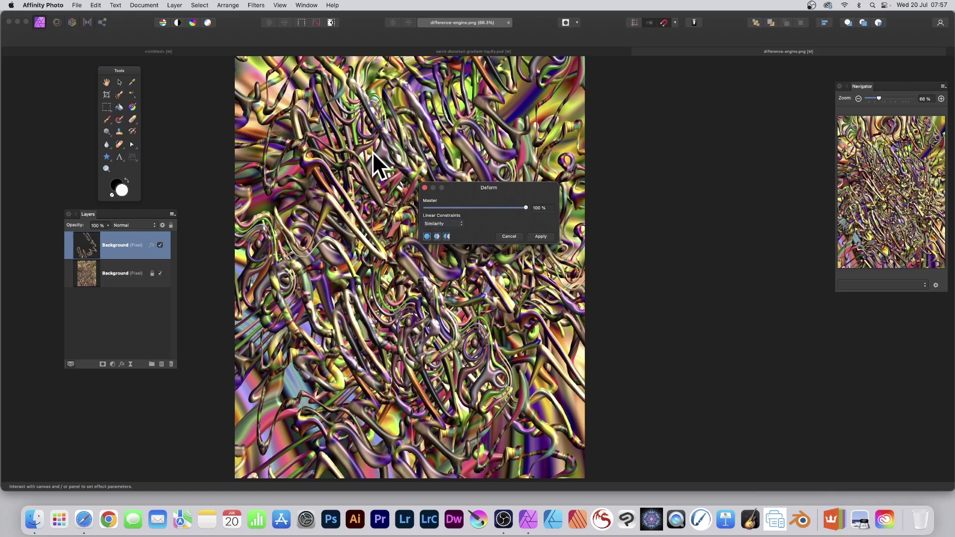
left_click(365, 103)
- Pin three deform anchor points across the tube strokes
left_click(385, 142)
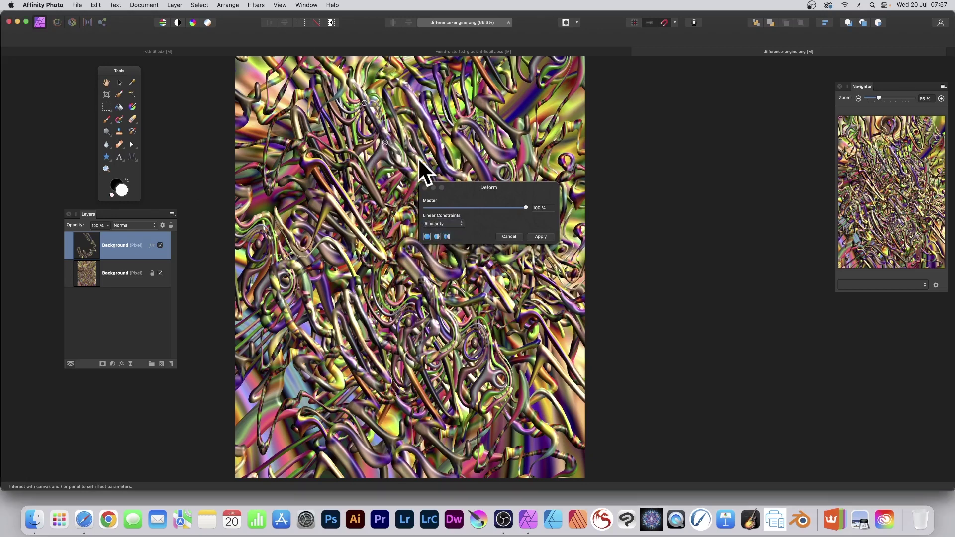
left_click(409, 173)
left_click(439, 150)
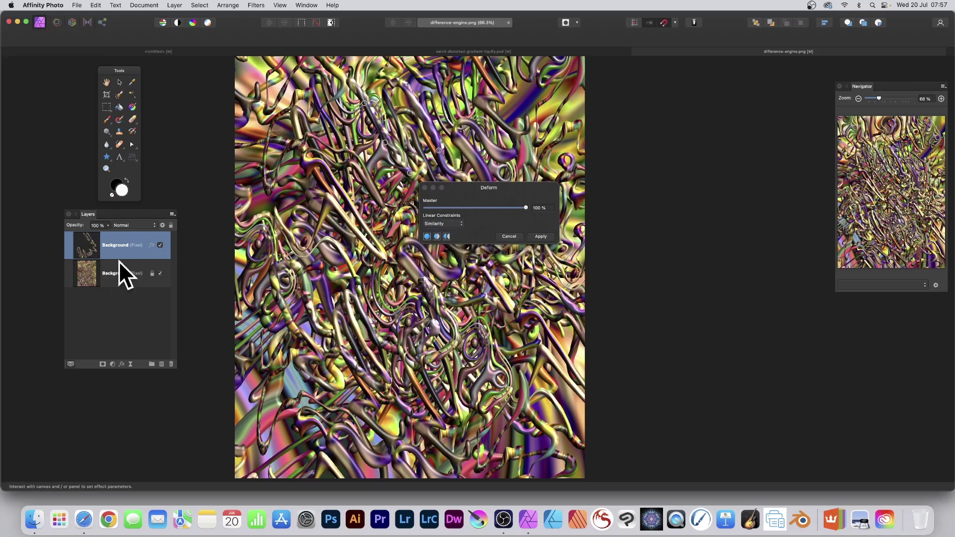
- Hide the background layer and pin deform points along the right, lower and lower-left strokes
left_click(160, 273)
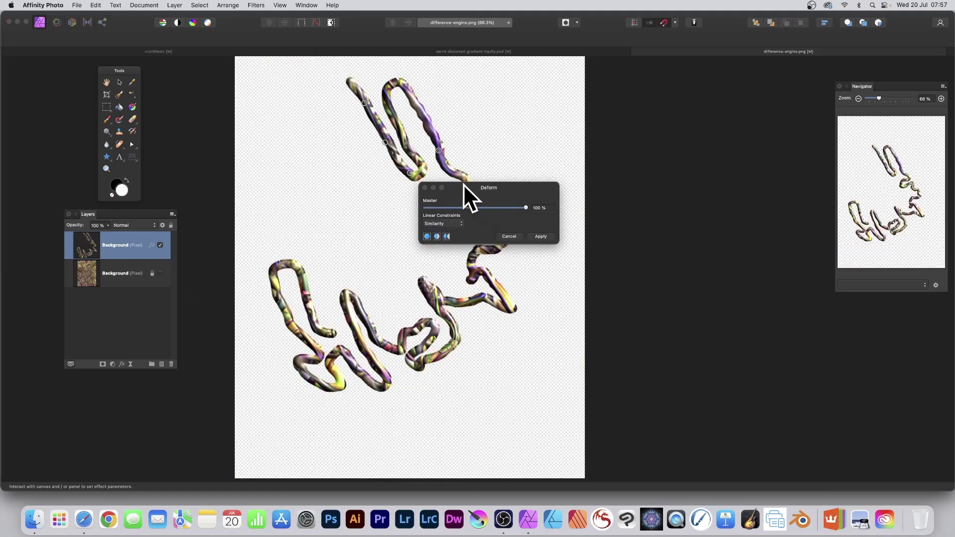
left_click_drag(463, 184, 577, 178)
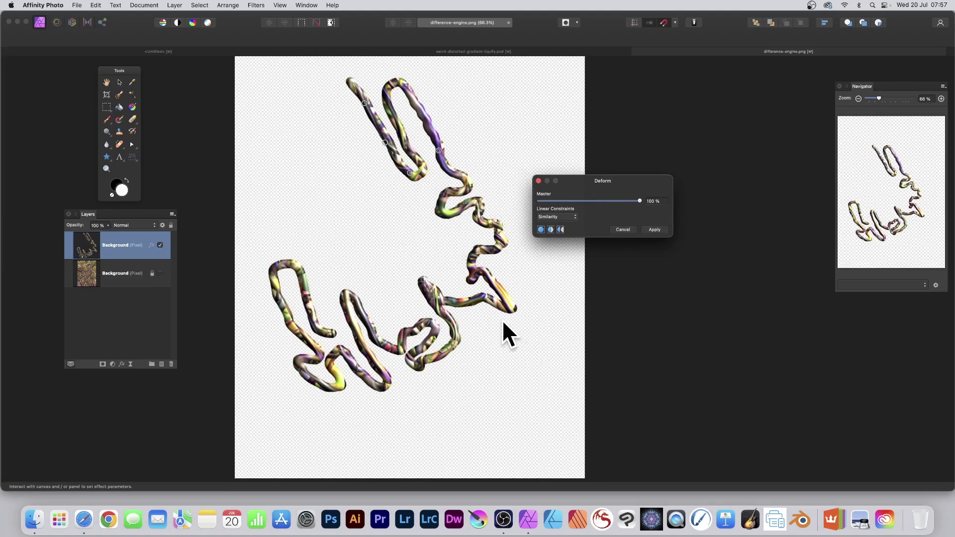
left_click(476, 249)
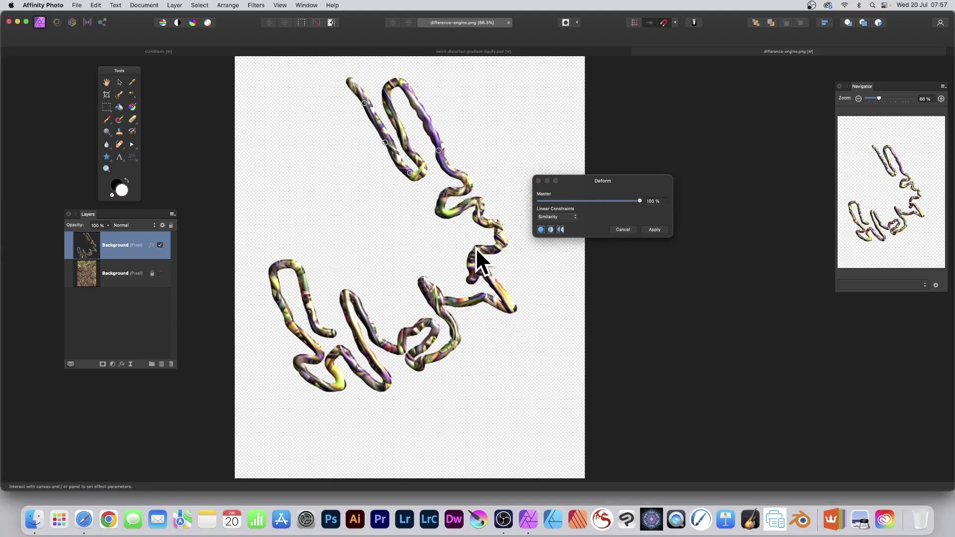
left_click(477, 273)
left_click(502, 298)
left_click(449, 301)
left_click(427, 288)
left_click(450, 349)
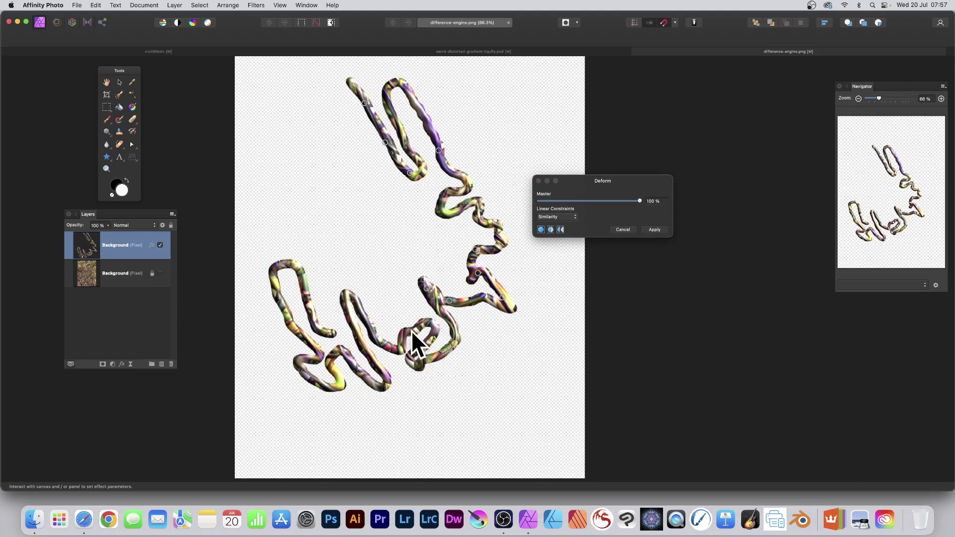
left_click(415, 327)
left_click(364, 314)
left_click(372, 358)
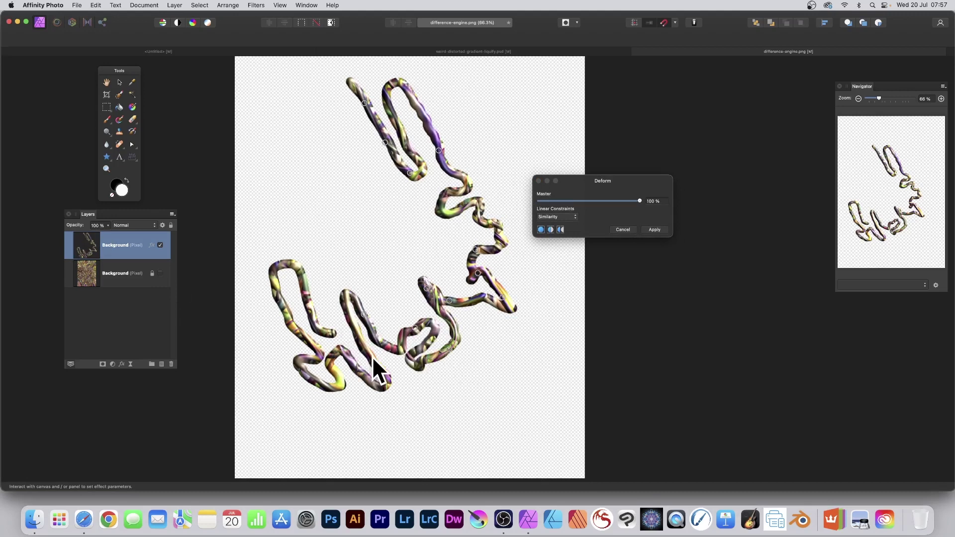
left_click(354, 368)
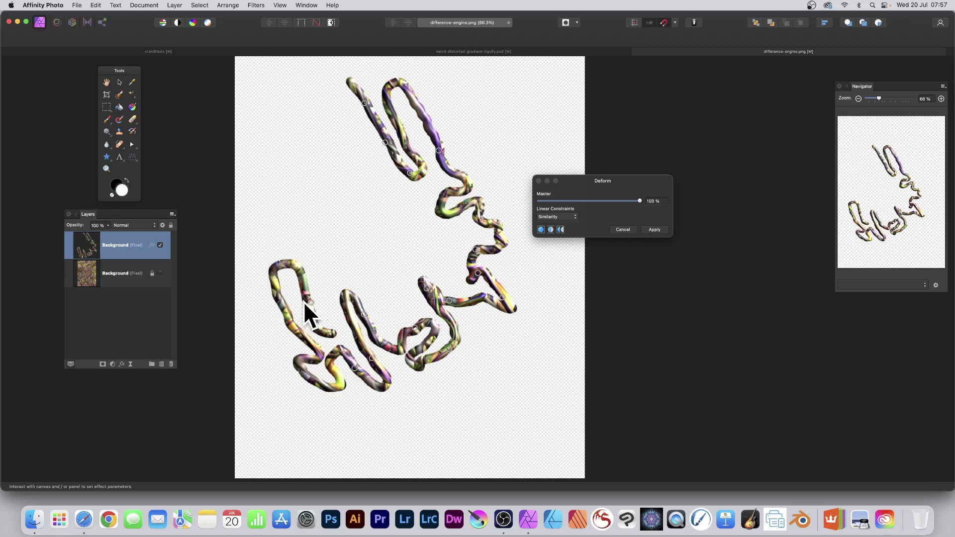
- Drag the deform points to warp the strokes into swirling blobs, then apply the deformation
left_click_drag(311, 302, 360, 229)
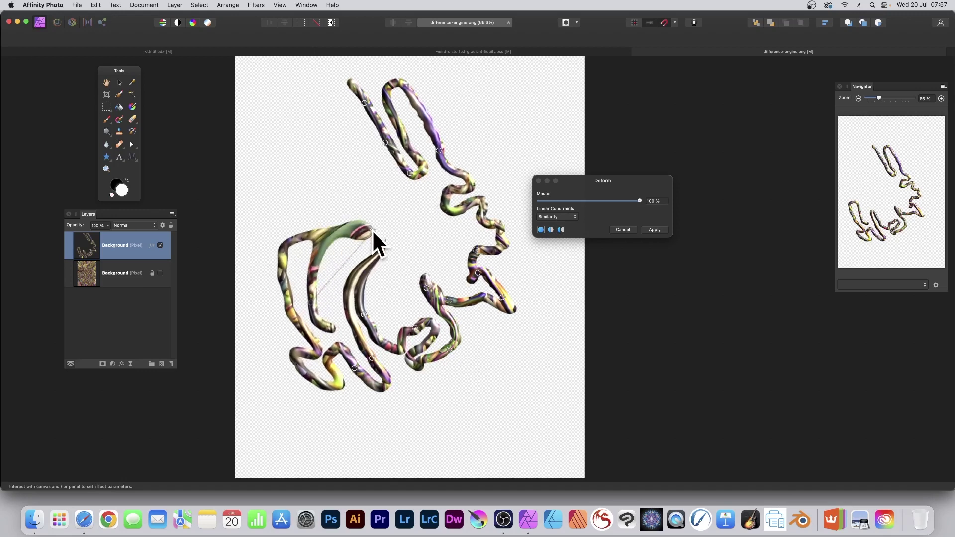
left_click_drag(385, 142, 311, 156)
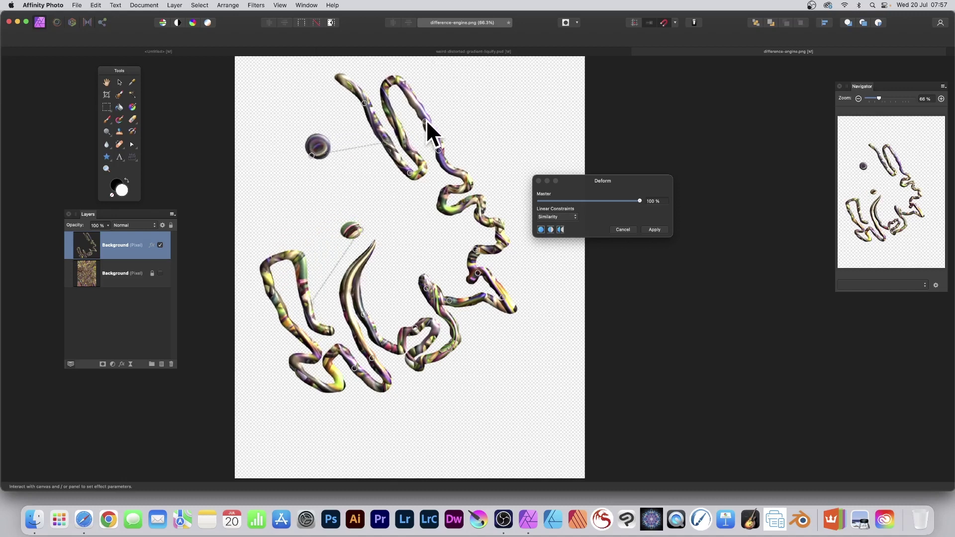
left_click_drag(426, 121, 484, 127)
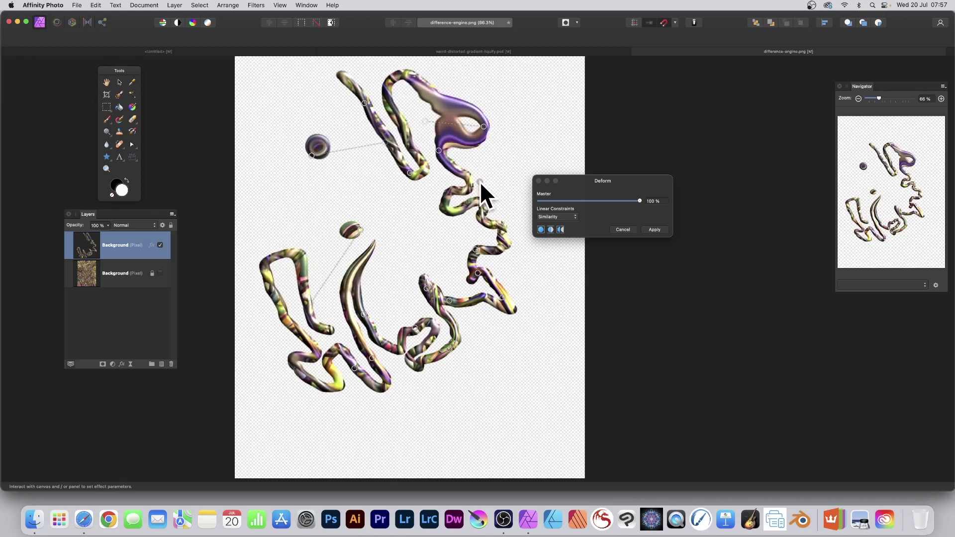
left_click_drag(480, 181, 404, 221)
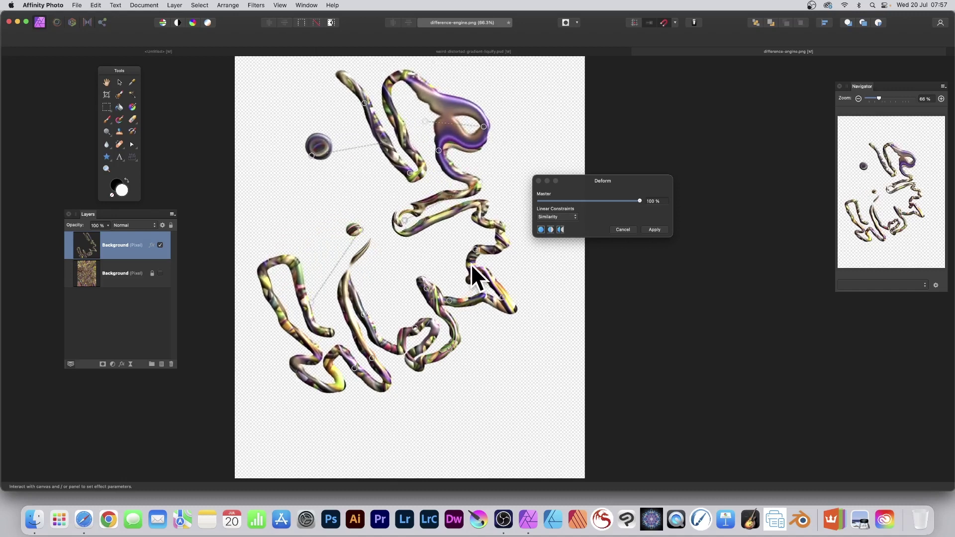
mouse_move(470, 263)
left_mouse_down()
mouse_move(374, 267)
mouse_move(424, 245)
mouse_move(487, 164)
left_mouse_up()
left_click(450, 219)
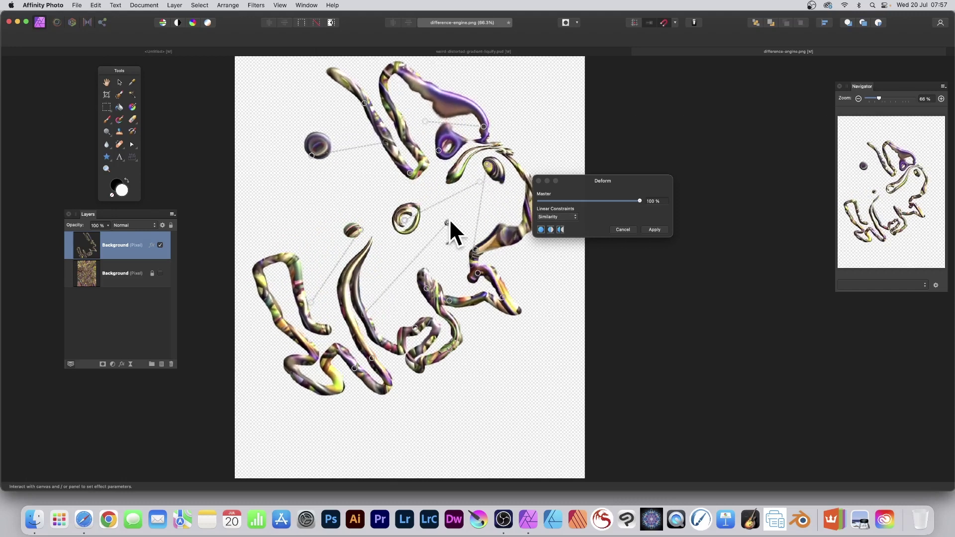
mouse_move(283, 318)
left_mouse_down()
mouse_move(334, 250)
mouse_move(392, 213)
left_mouse_up()
mouse_move(284, 251)
left_mouse_down()
mouse_move(279, 271)
mouse_move(356, 214)
mouse_move(309, 239)
mouse_move(293, 260)
left_mouse_up()
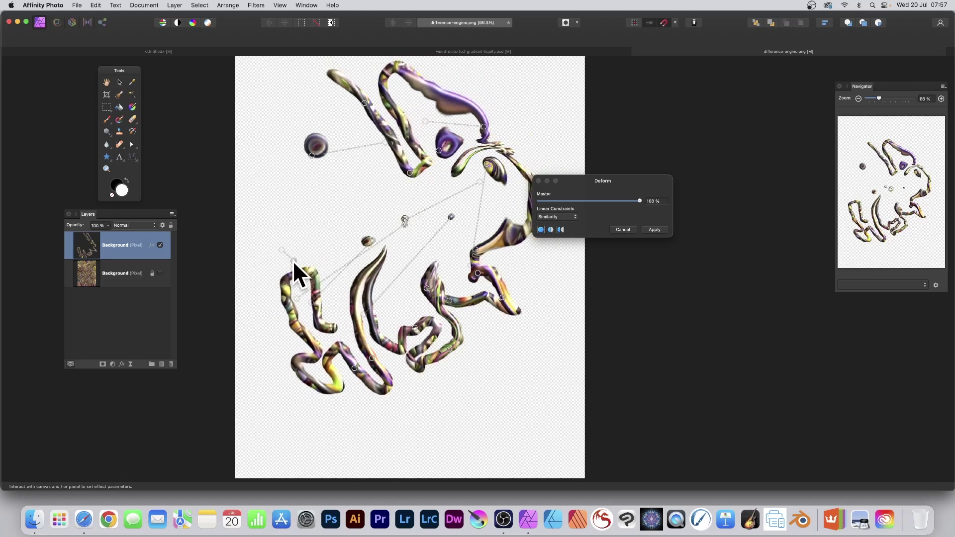
left_click_drag(397, 335, 373, 331)
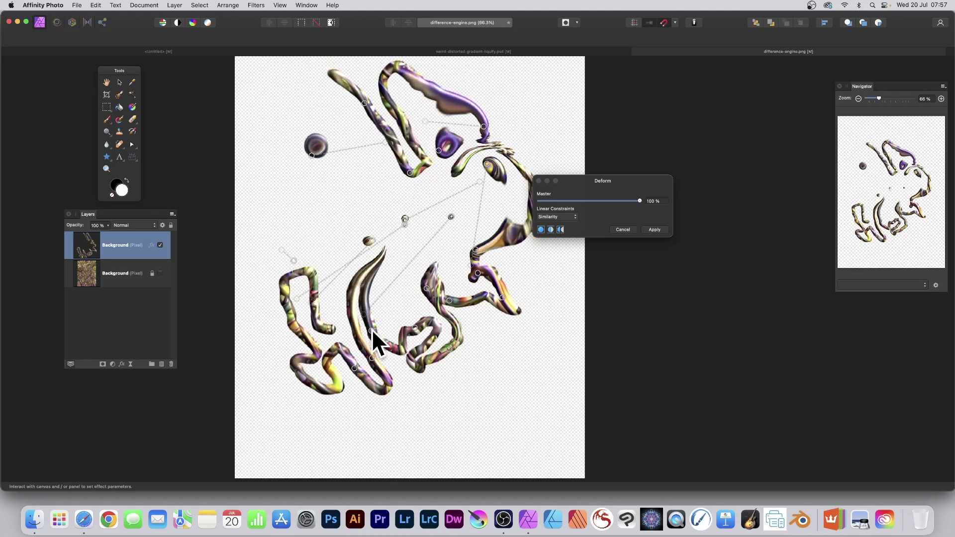
left_click(655, 229)
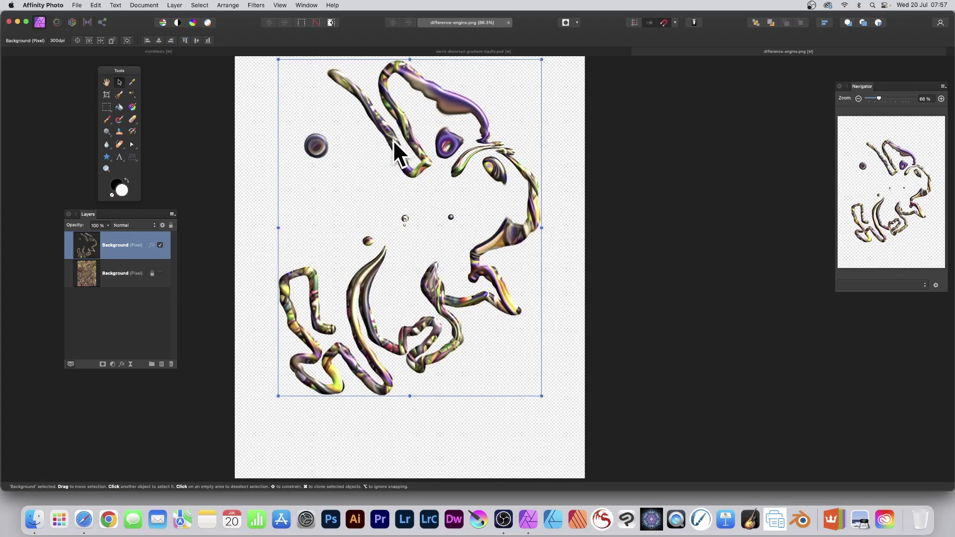
- Duplicate the warped strokes, shrink the copy, rotate it about -109.5°, and show the background again
mouse_move(398, 147)
left_mouse_down()
mouse_move(361, 172)
mouse_move(371, 173)
left_mouse_up()
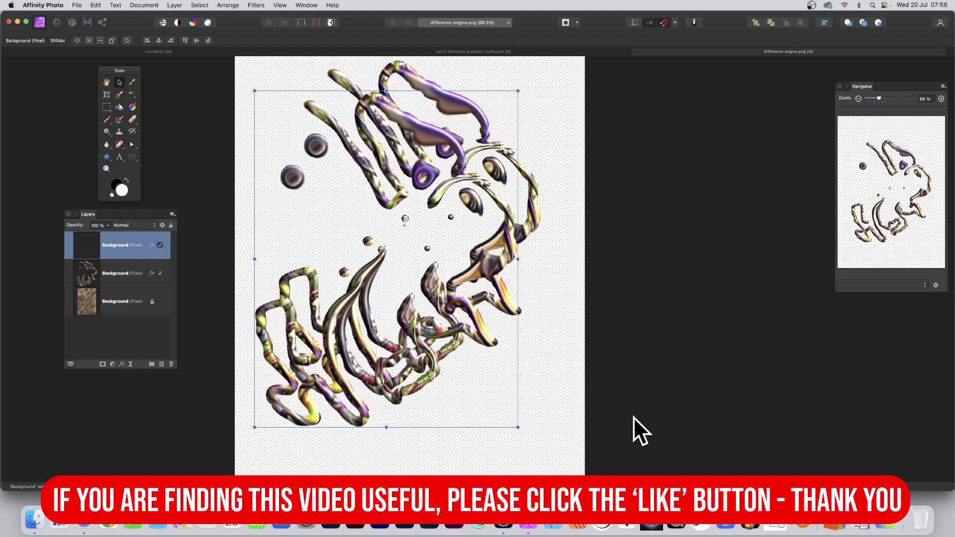
left_click_drag(515, 426, 446, 348)
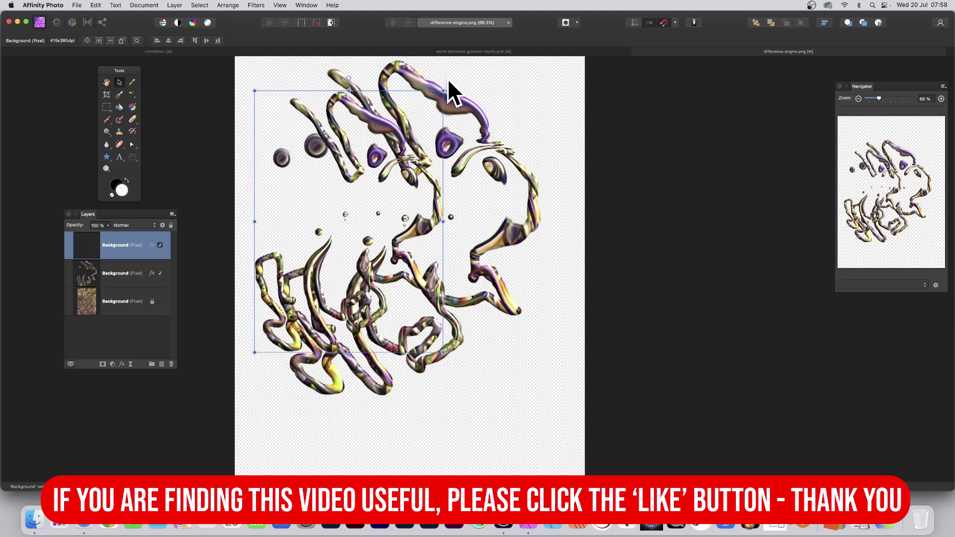
mouse_move(447, 87)
left_mouse_down()
mouse_move(512, 214)
mouse_move(463, 387)
mouse_move(438, 306)
mouse_move(454, 334)
left_mouse_up()
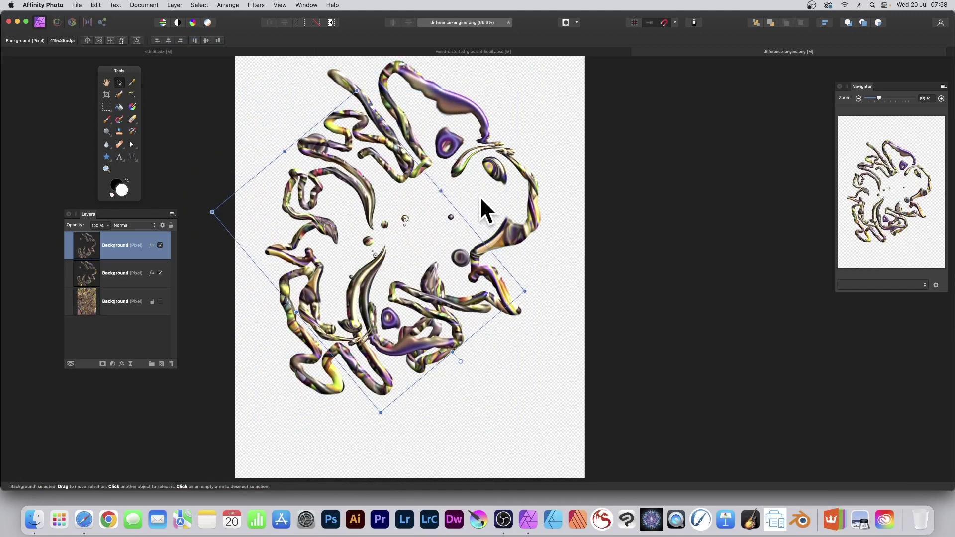
left_click(161, 302)
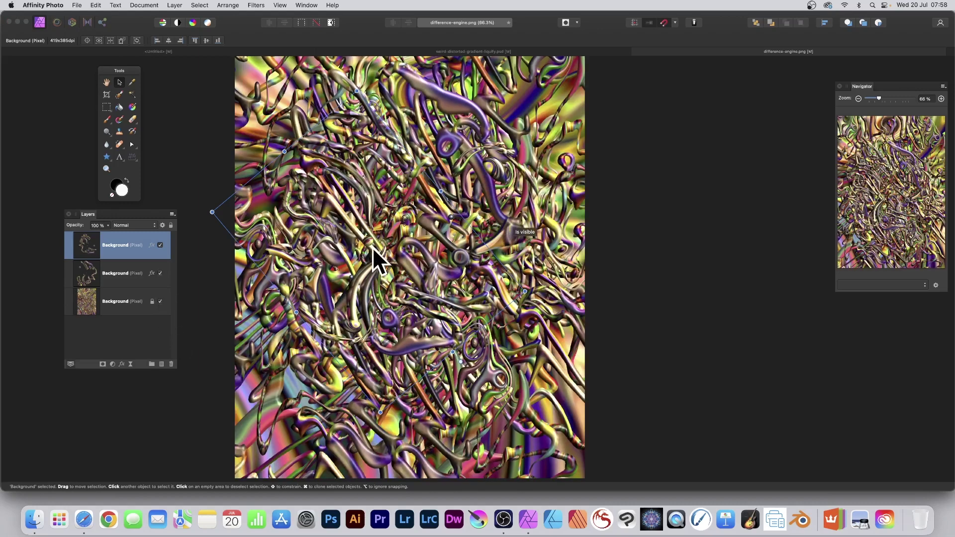
- Drag the rotated stroke copy further up and left over the colourful background
left_click_drag(366, 271, 344, 222)
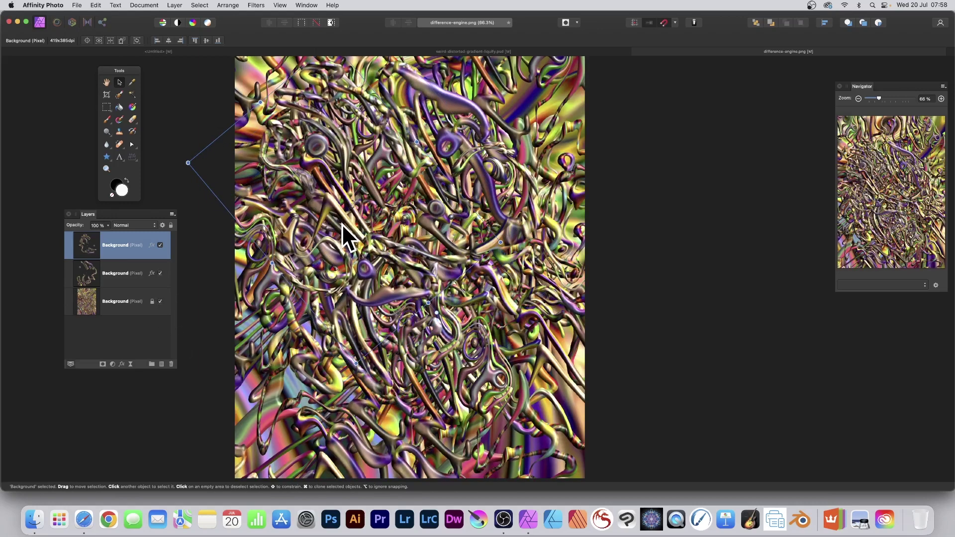